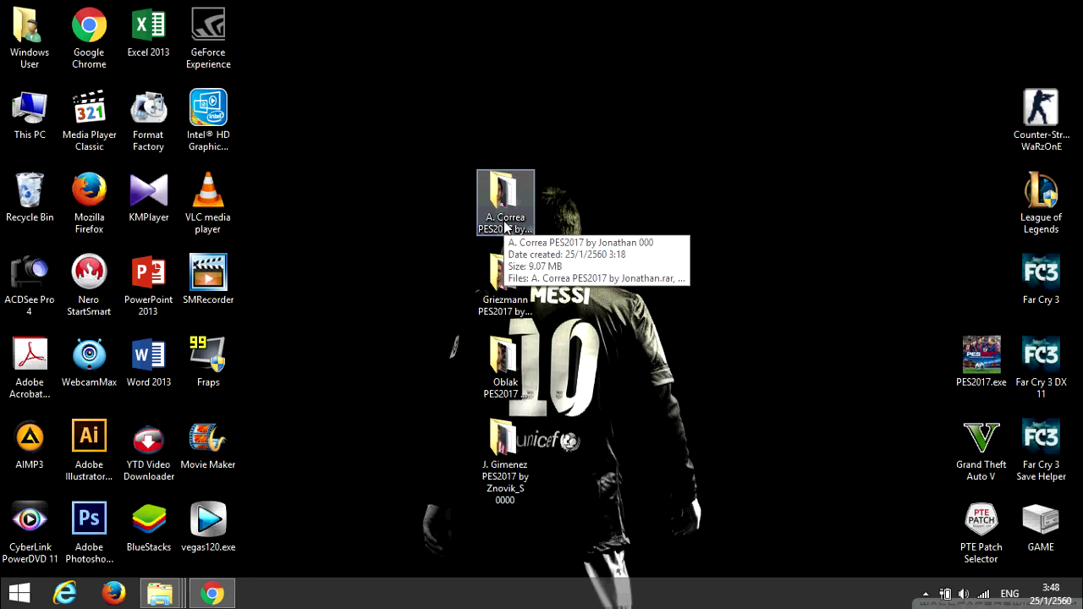
Step: Extract the A. Correa PES2017 archive inside its own folder and close the folder
right_click(505, 224)
left_click(562, 14)
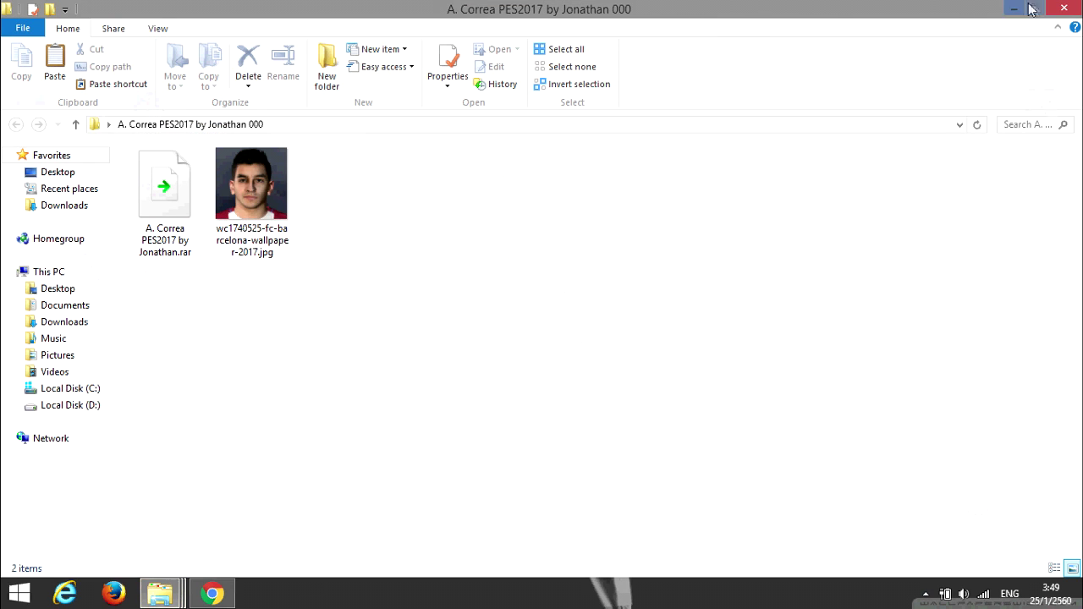
left_click(1026, 9)
right_click(811, 296)
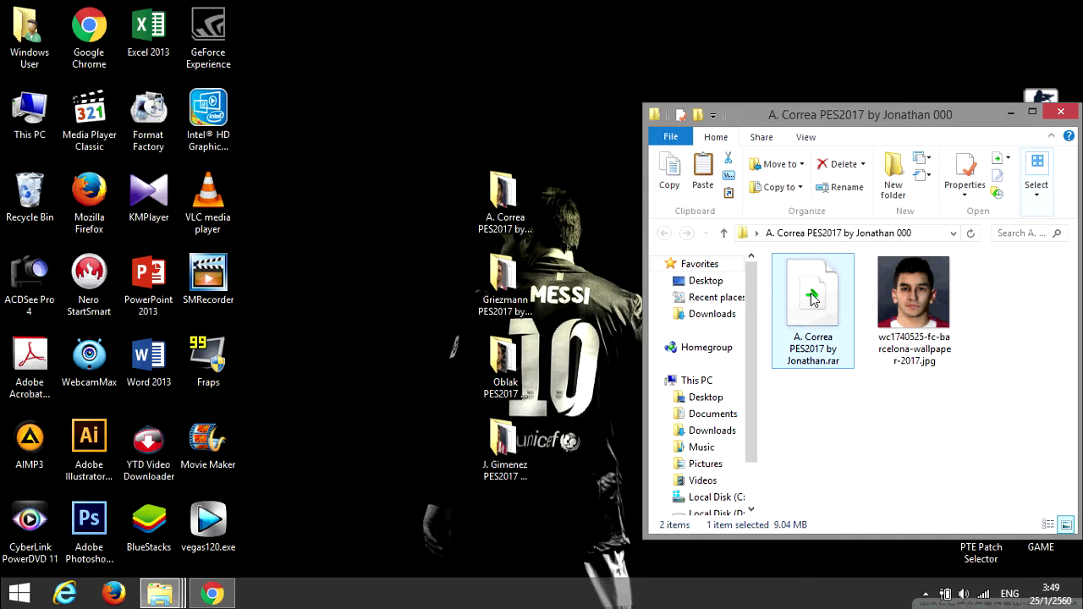
left_click(864, 381)
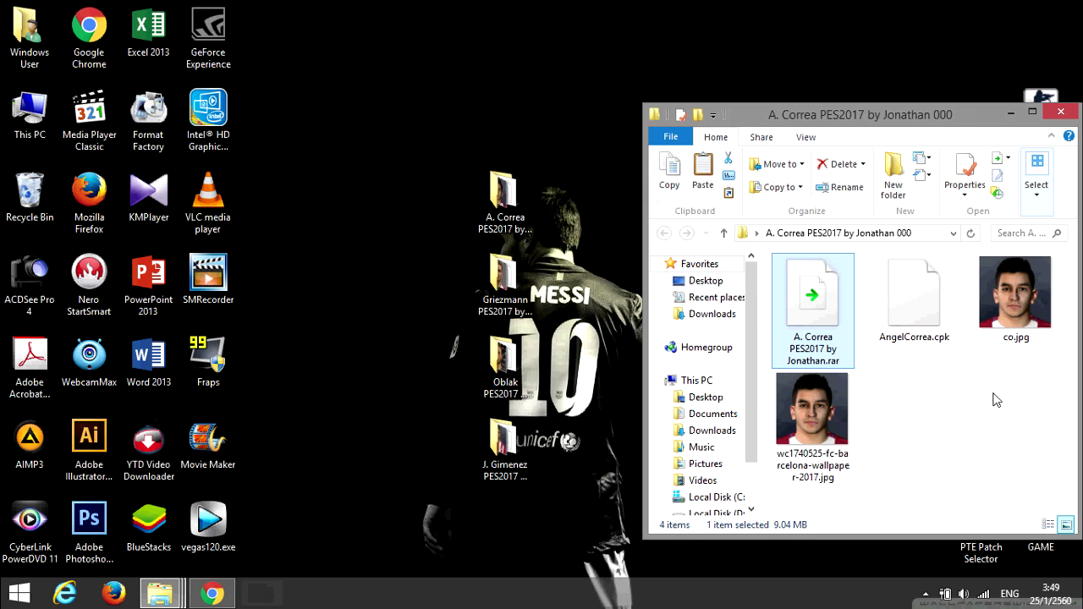
left_click(1061, 113)
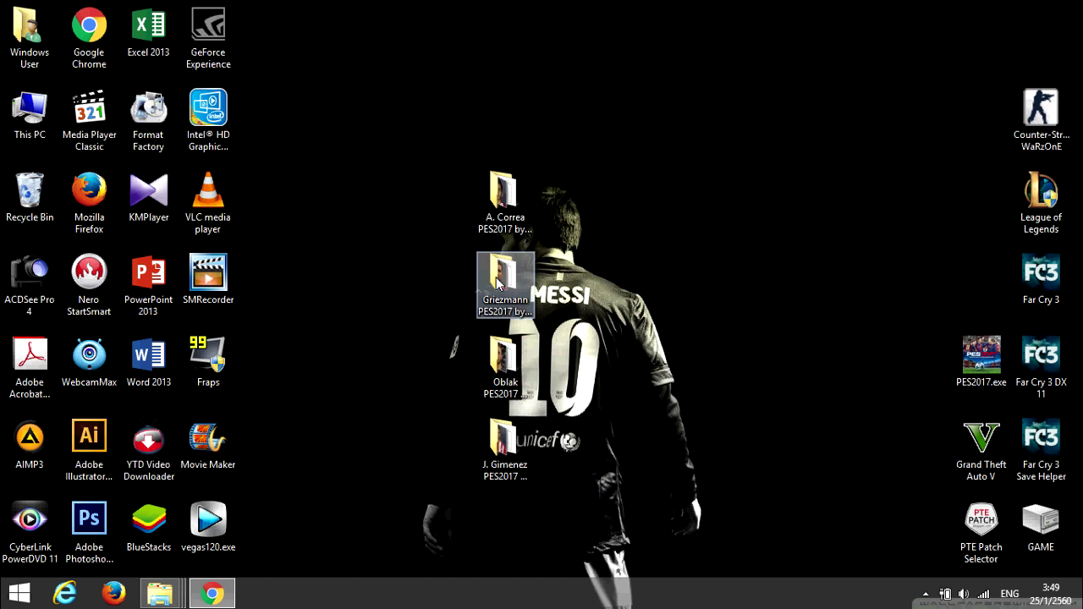
Step: Extract the Griezmann PES2017 archive in its folder and move 42316.cpk to the desktop
double_click(499, 283)
right_click(807, 347)
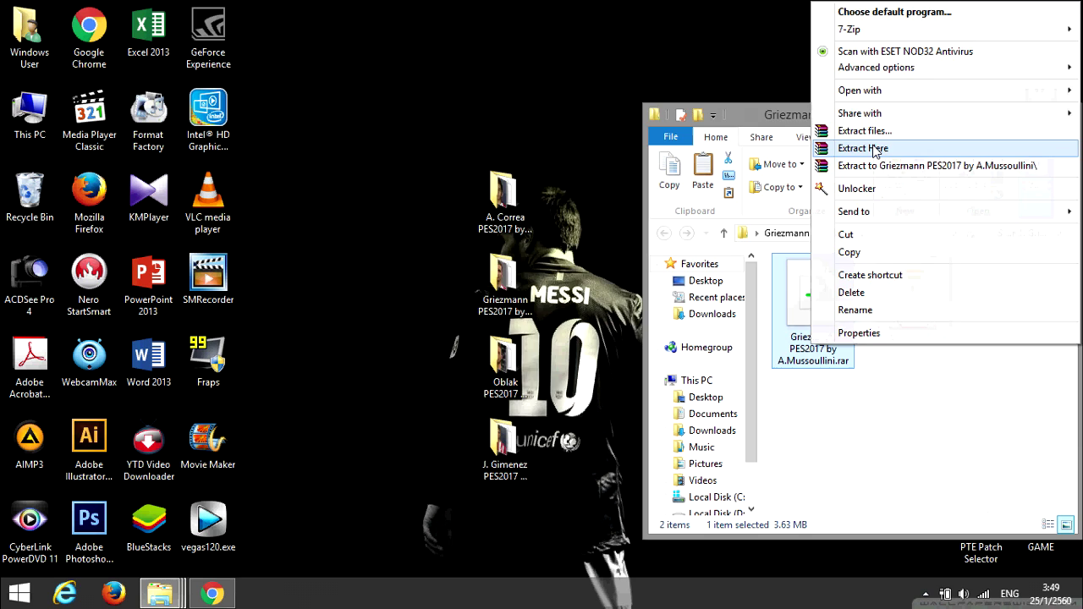
left_click(868, 148)
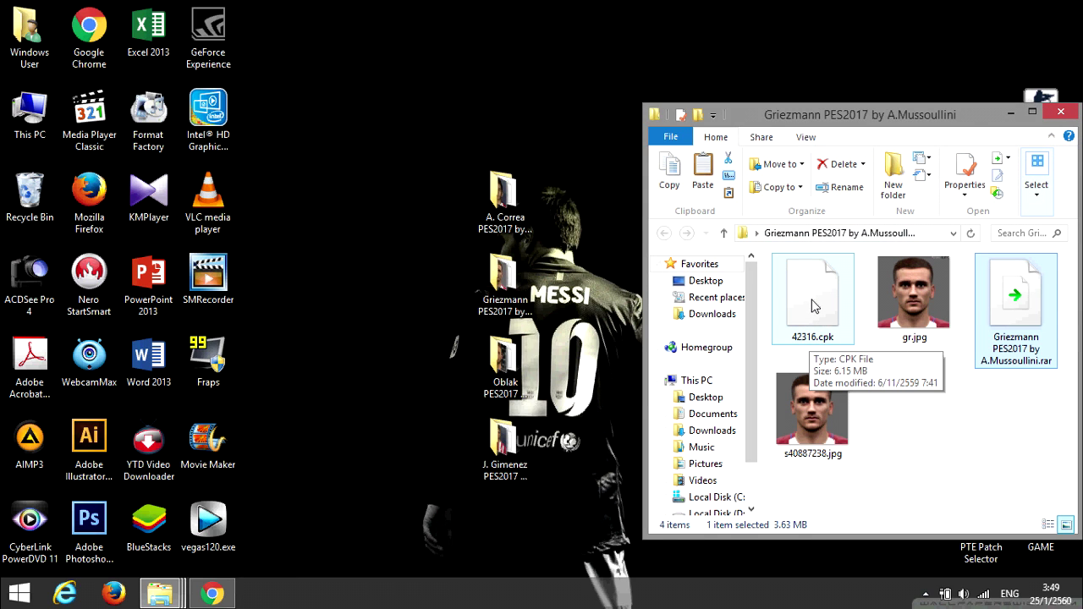
left_click_drag(813, 312, 378, 128)
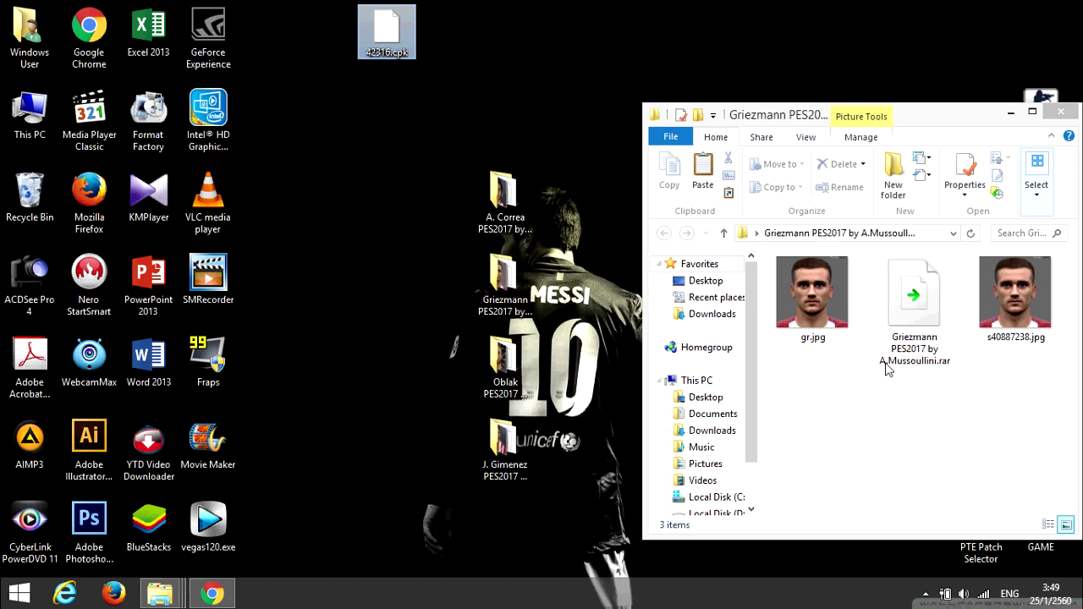
left_click(1061, 112)
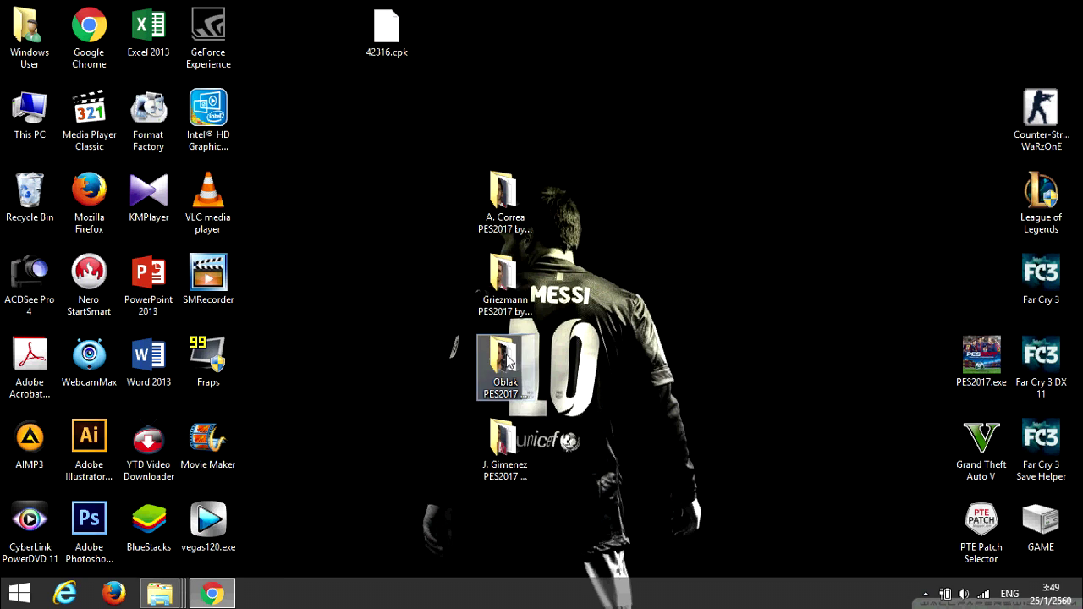
Step: Extract the Oblak PES2017 archive in its folder and move 44104.cpk to the desktop
double_click(508, 362)
right_click(897, 326)
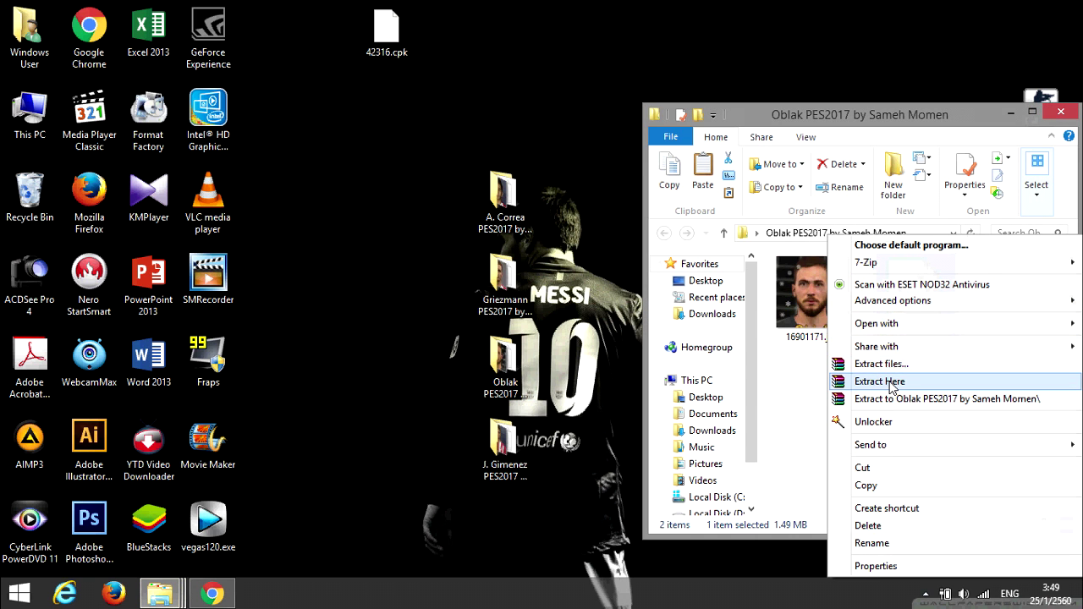
left_click(890, 384)
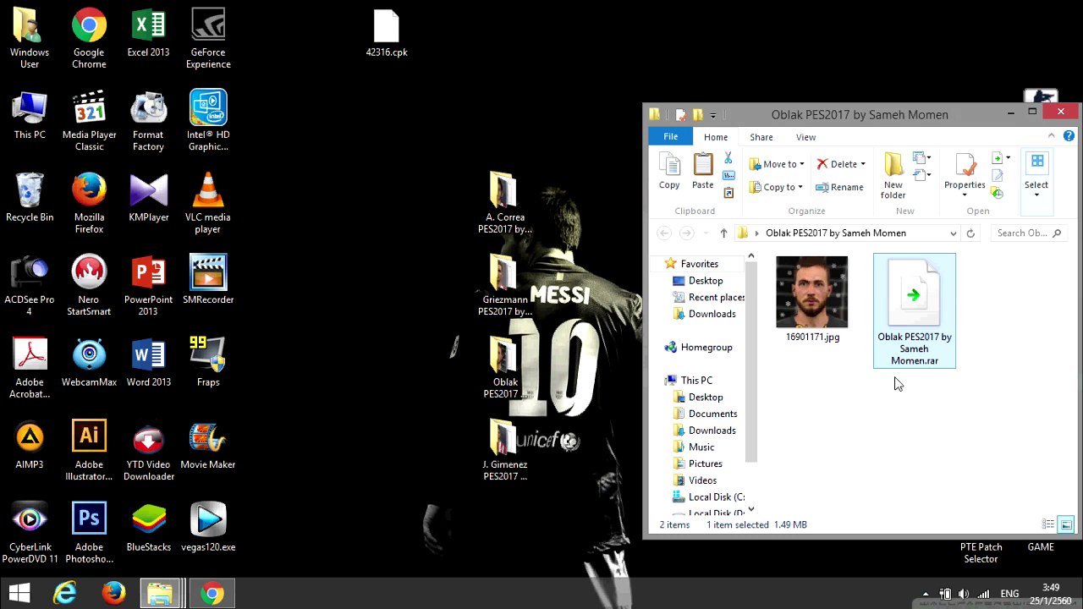
left_click_drag(817, 322, 391, 145)
left_click(1061, 112)
Step: Extract the J. Gimenez PES2017 archive in its folder and move 58839.cpk to the desktop
double_click(520, 433)
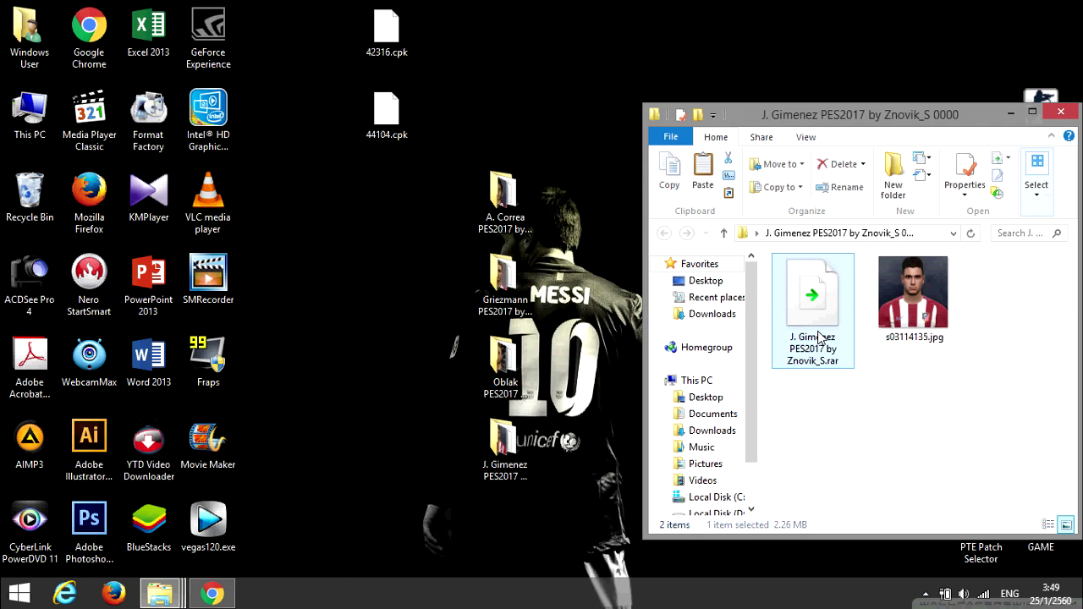
right_click(819, 337)
left_click(843, 382)
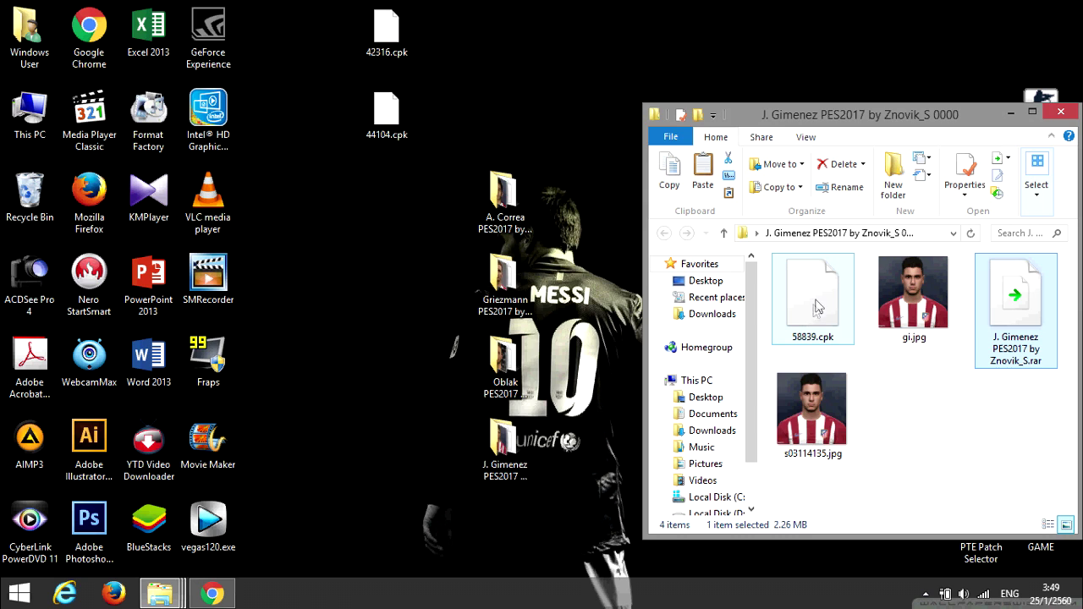
left_click_drag(811, 293, 393, 201)
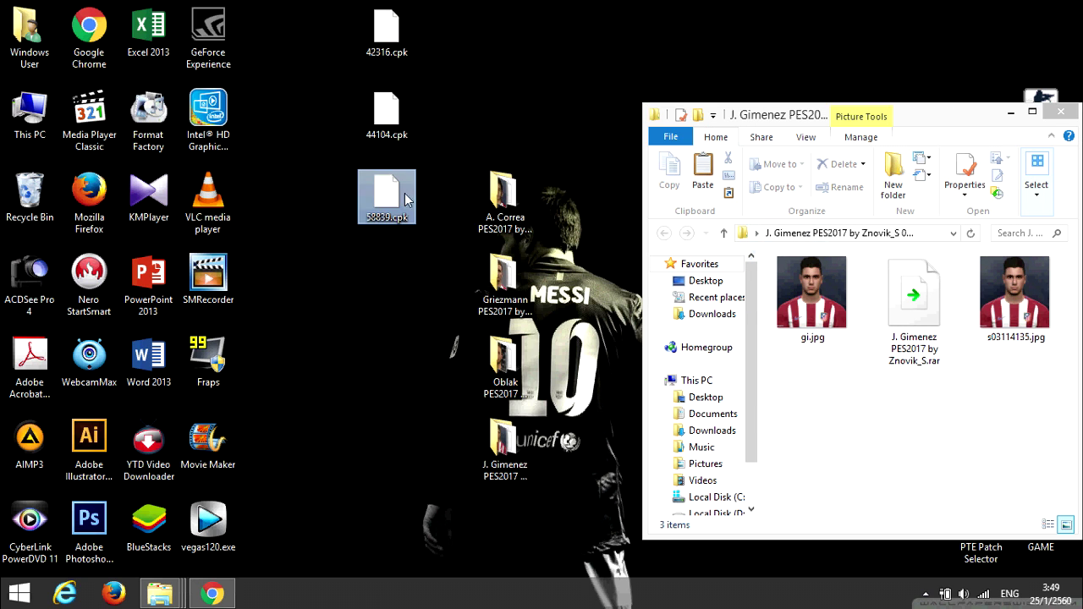
left_click(1060, 112)
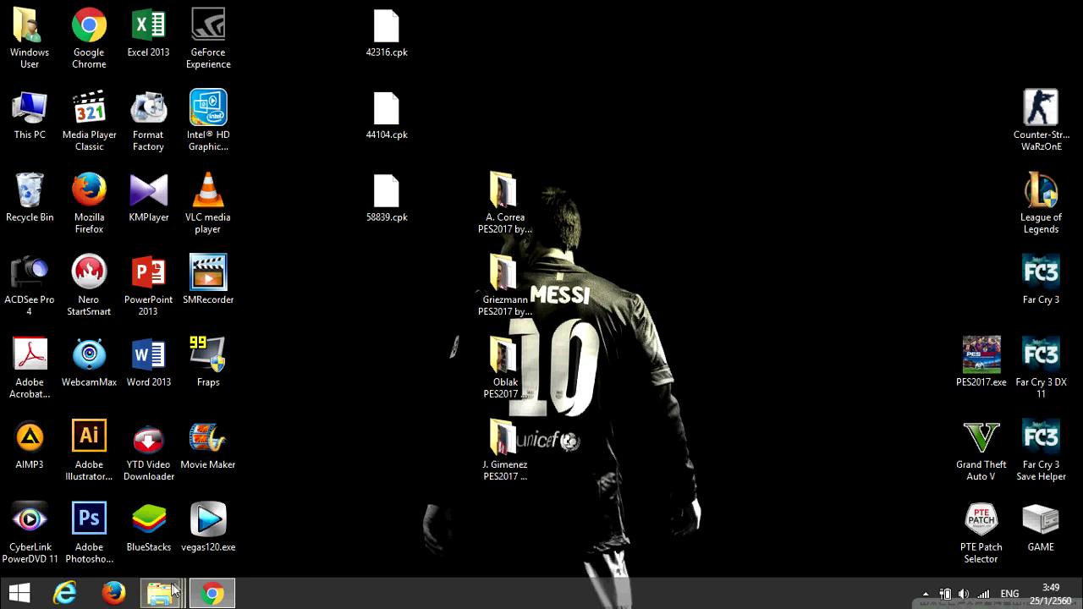
Step: Move AngelCorrea.cpk from the A. Correa folder to the desktop, below the other CPK files
double_click(510, 207)
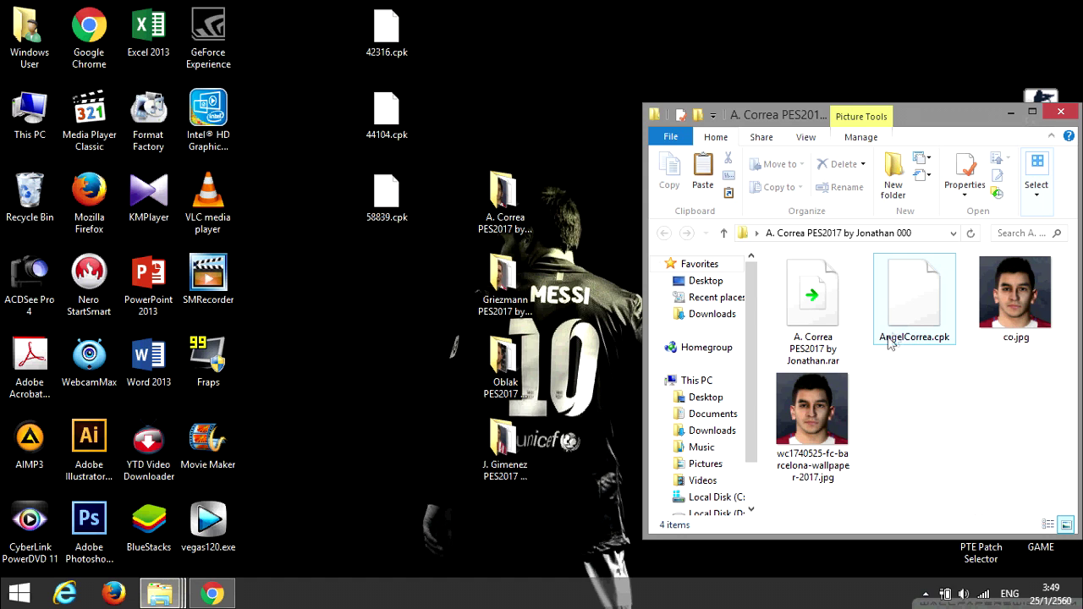
left_click_drag(895, 338, 379, 319)
left_click(1061, 112)
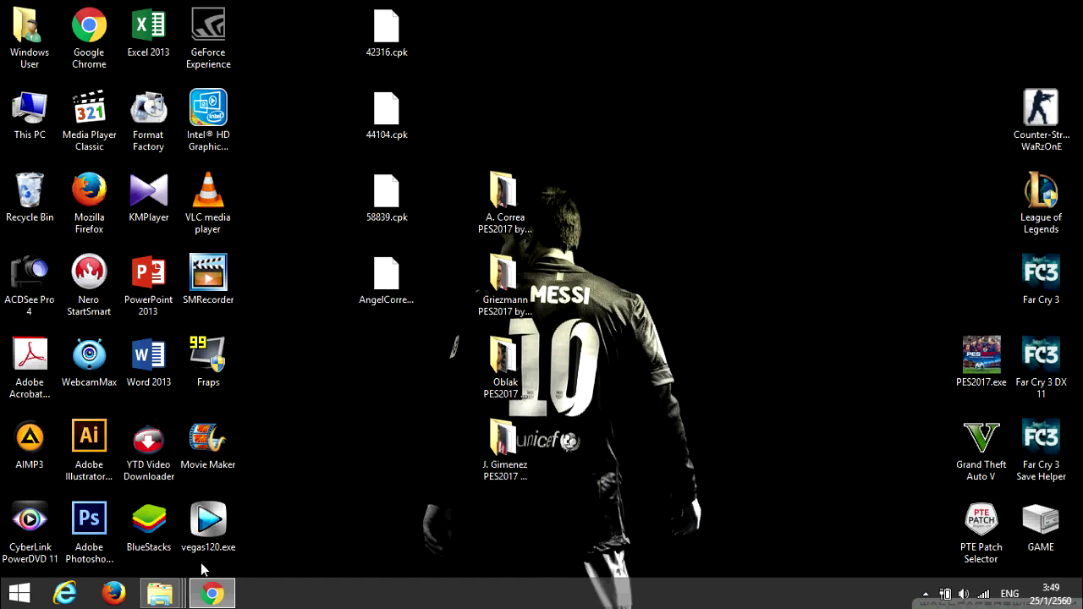
Step: Launch CriPackedFileMaker.exe from the crifilesystem folder and place its window clear of the CPK files on the desktop
mouse_move(174, 595)
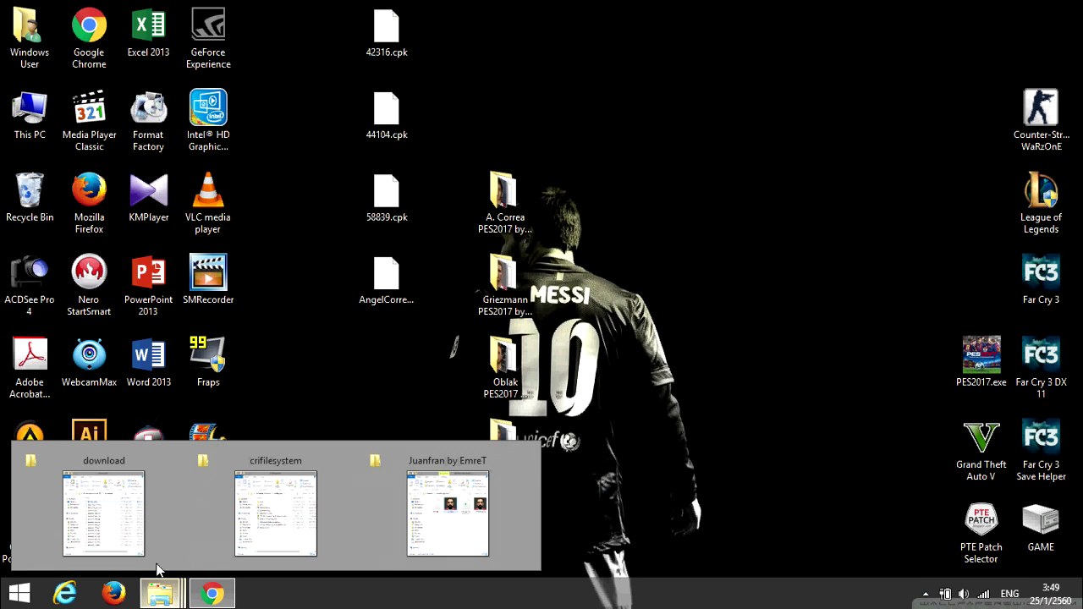
mouse_move(135, 540)
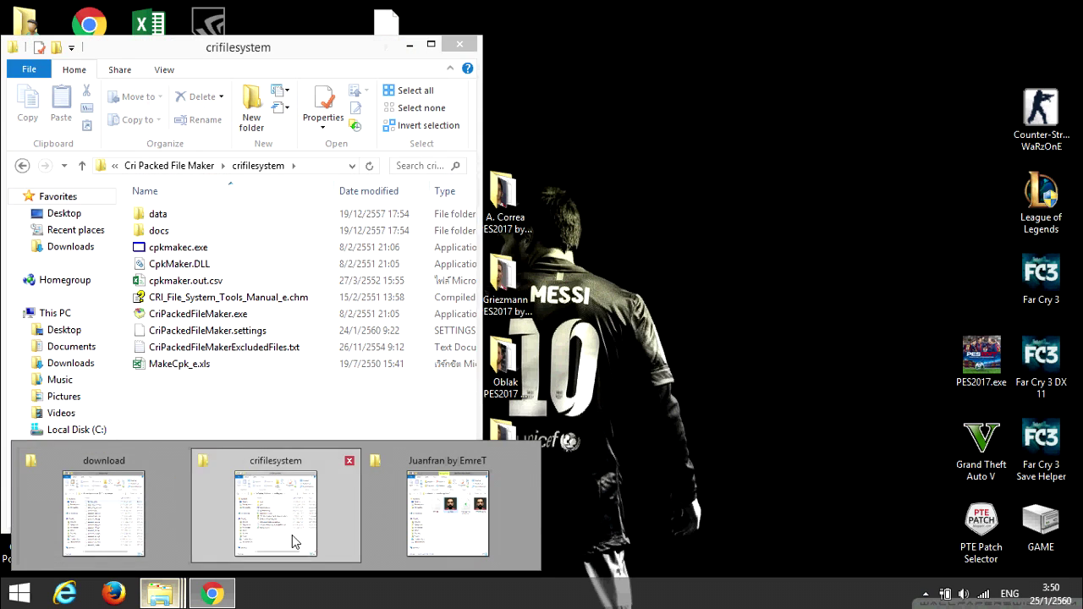
left_click(290, 537)
left_click_drag(318, 57, 770, 105)
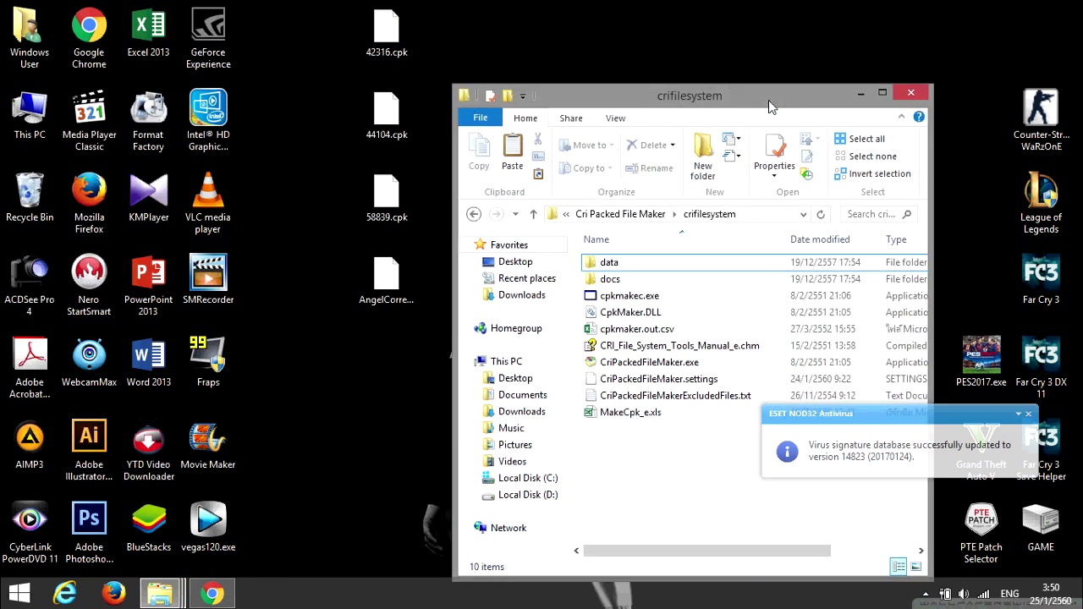
double_click(615, 369)
left_click(613, 320)
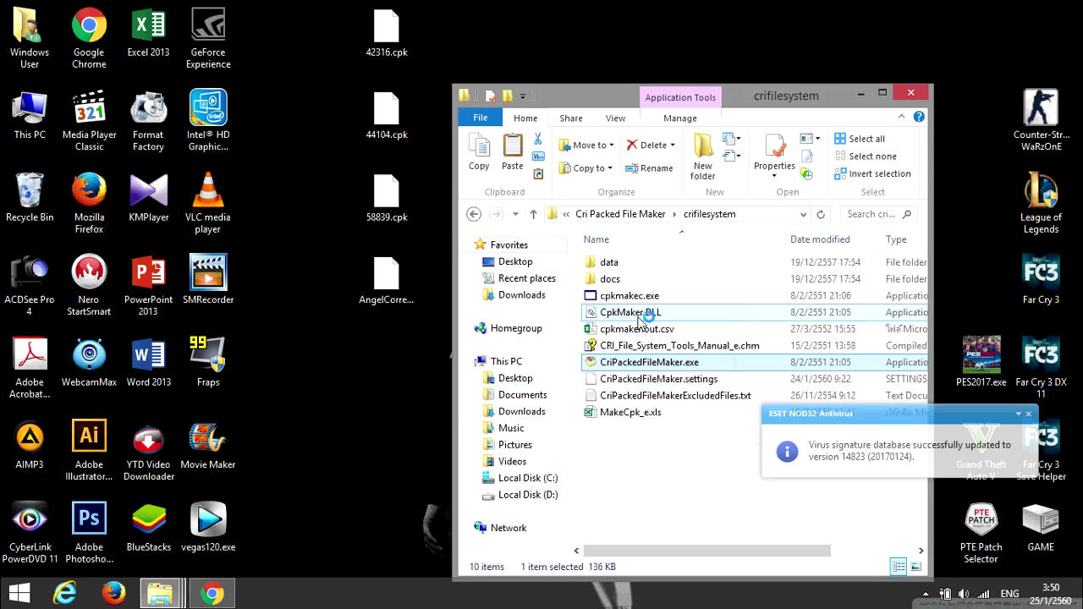
left_click(861, 98)
left_click_drag(472, 137, 787, 67)
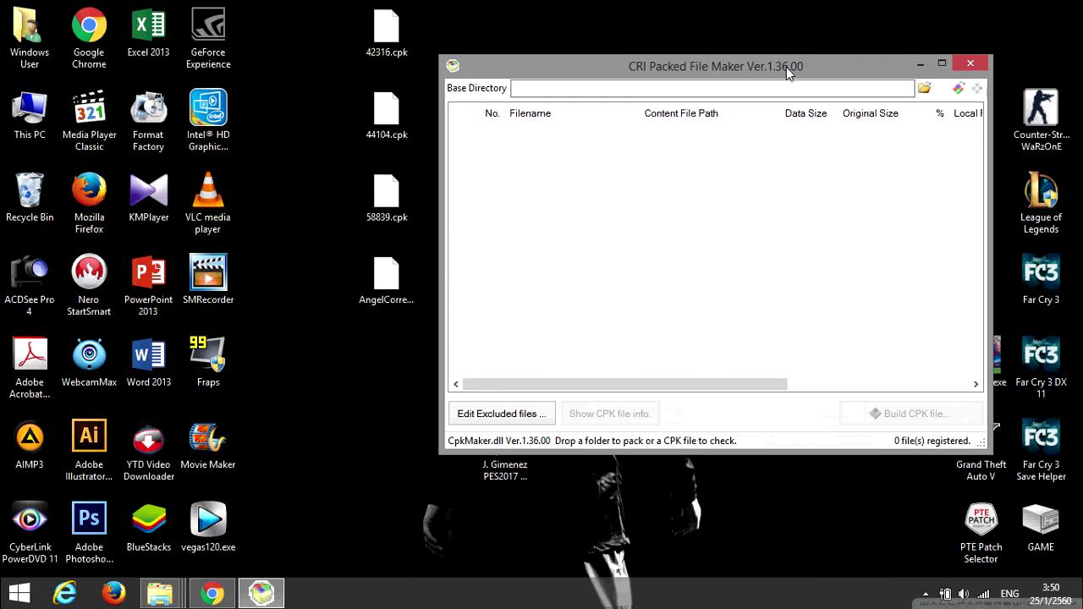
Step: Load AngelCorrea.cpk into CRI Packed File Maker, extract its content files to the desktop and close the program
left_click_drag(378, 302, 481, 314)
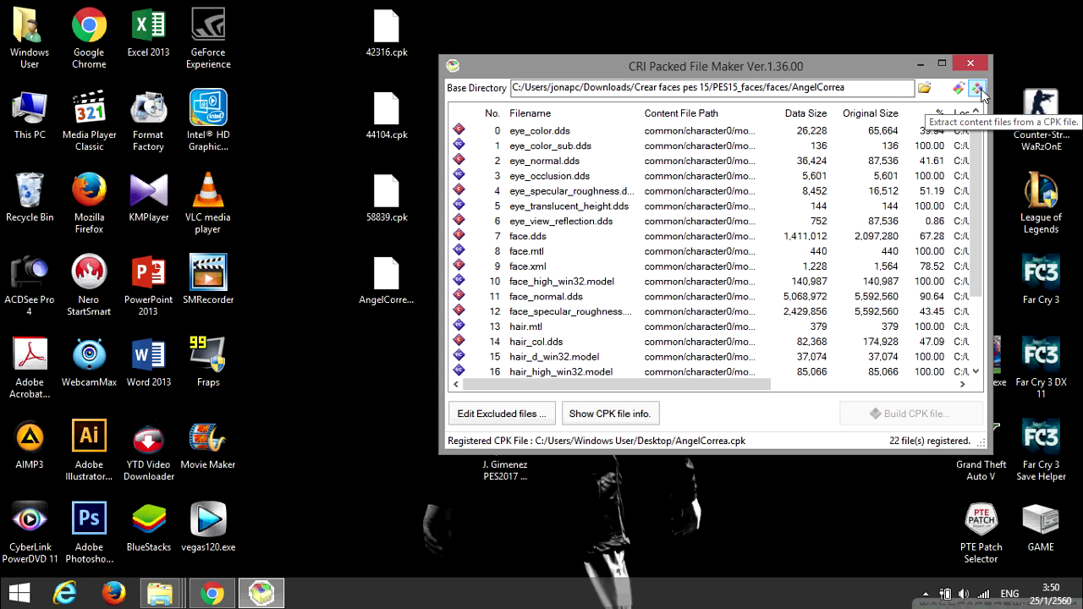
left_click(978, 88)
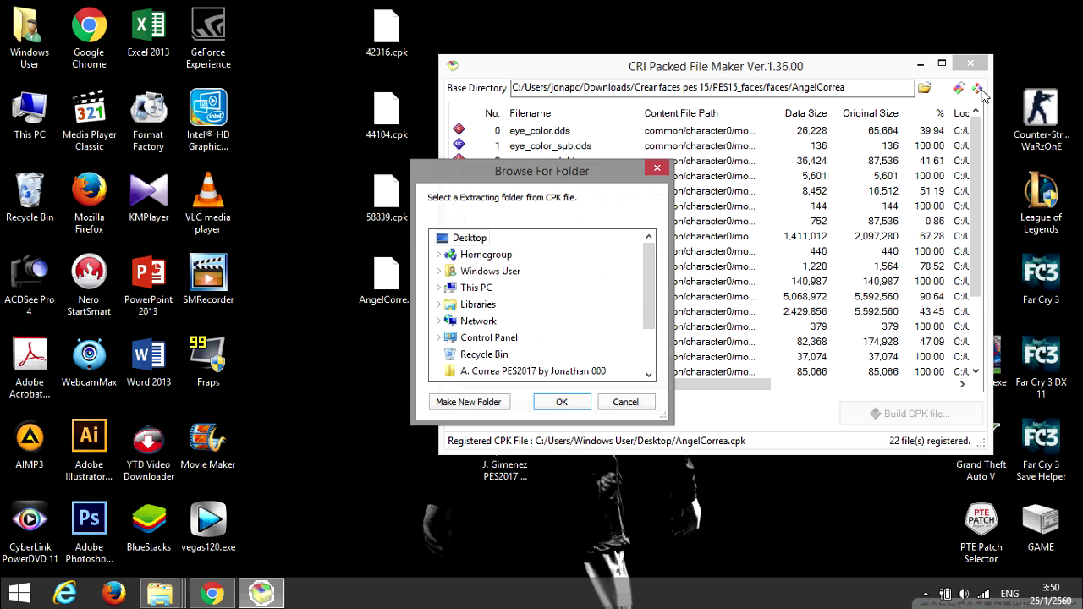
left_click(563, 403)
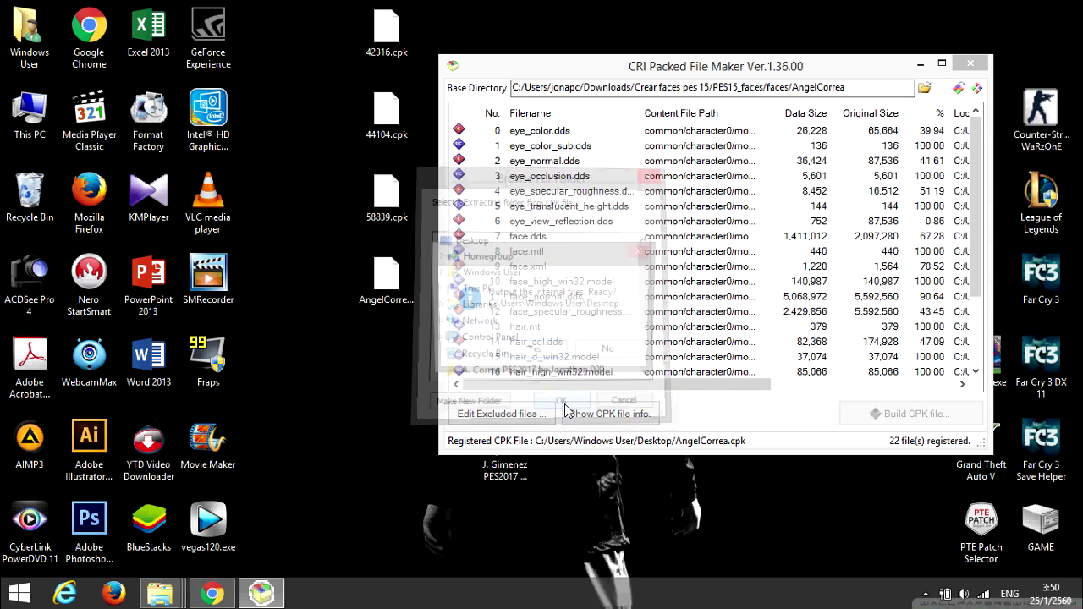
left_click(557, 360)
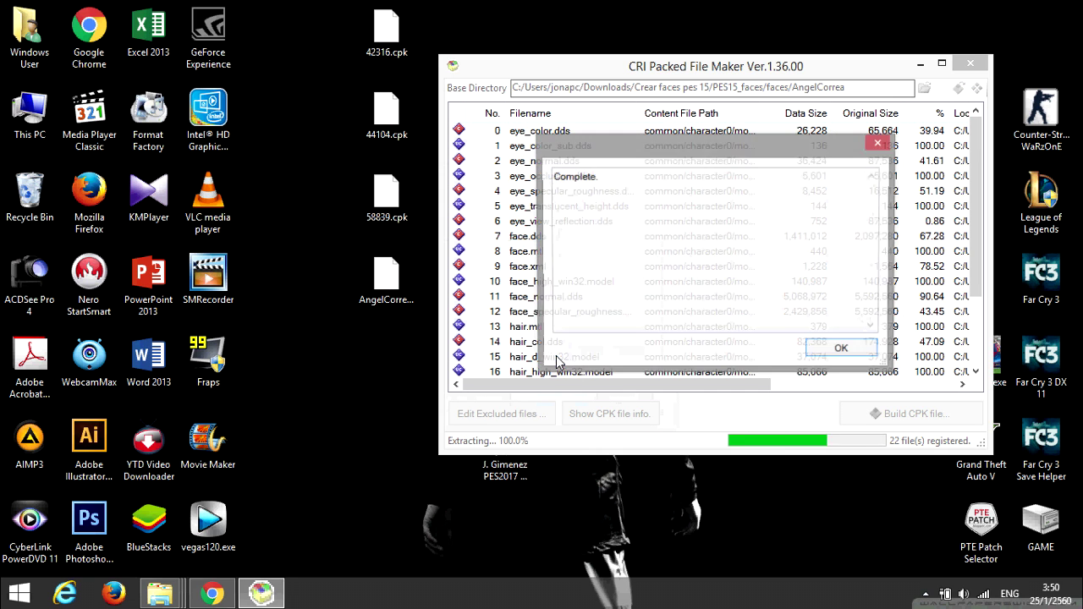
left_click(826, 349)
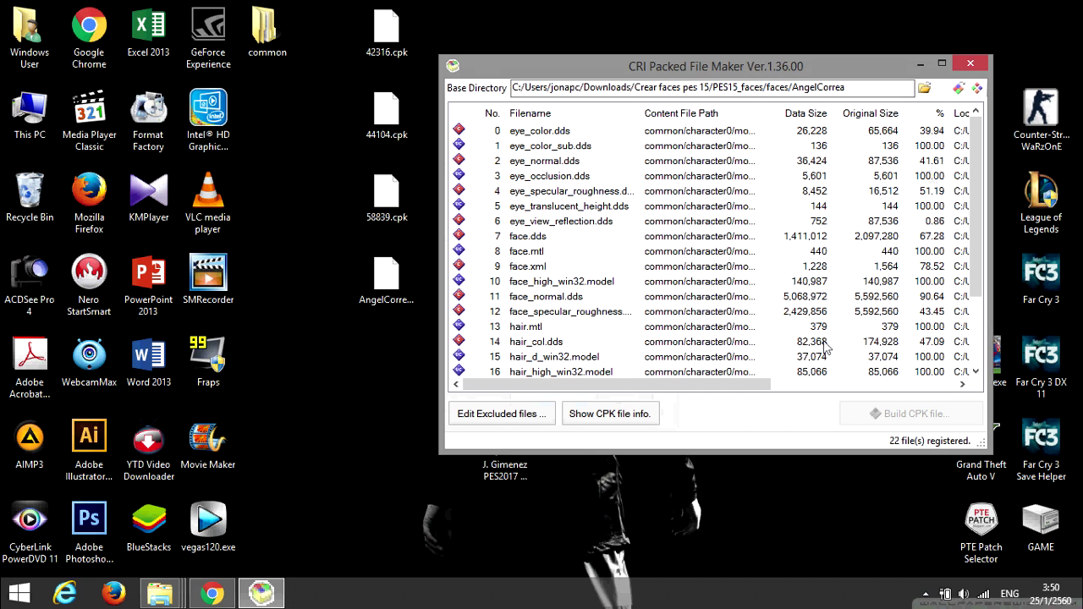
left_click(971, 66)
Step: Place the extracted common folder below AngelCorrea.cpk and open its subfolders down to the 60168 face folder
left_click_drag(268, 32, 414, 343)
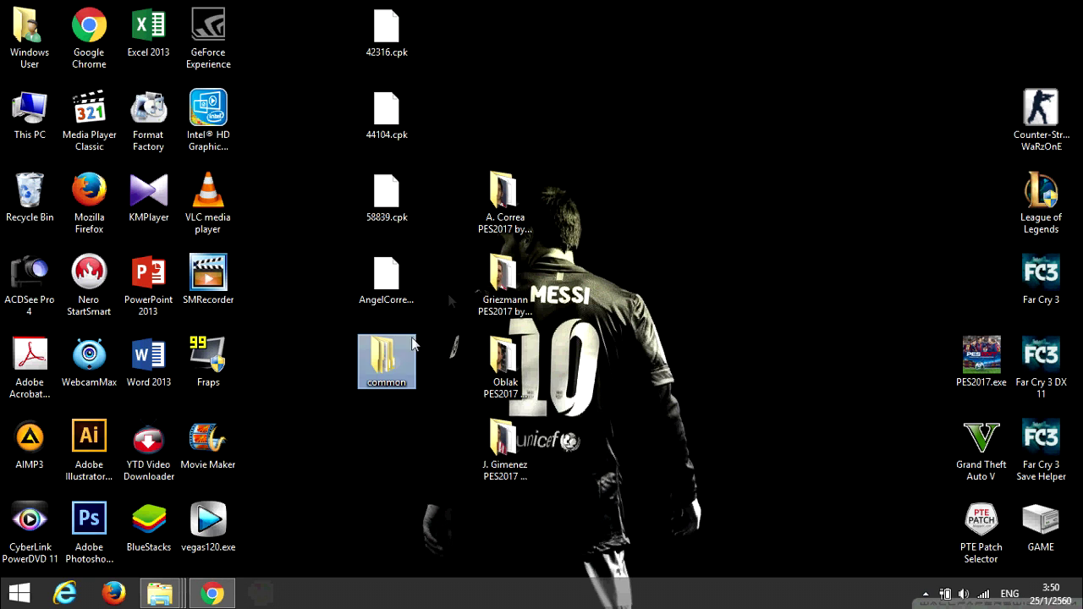
double_click(373, 383)
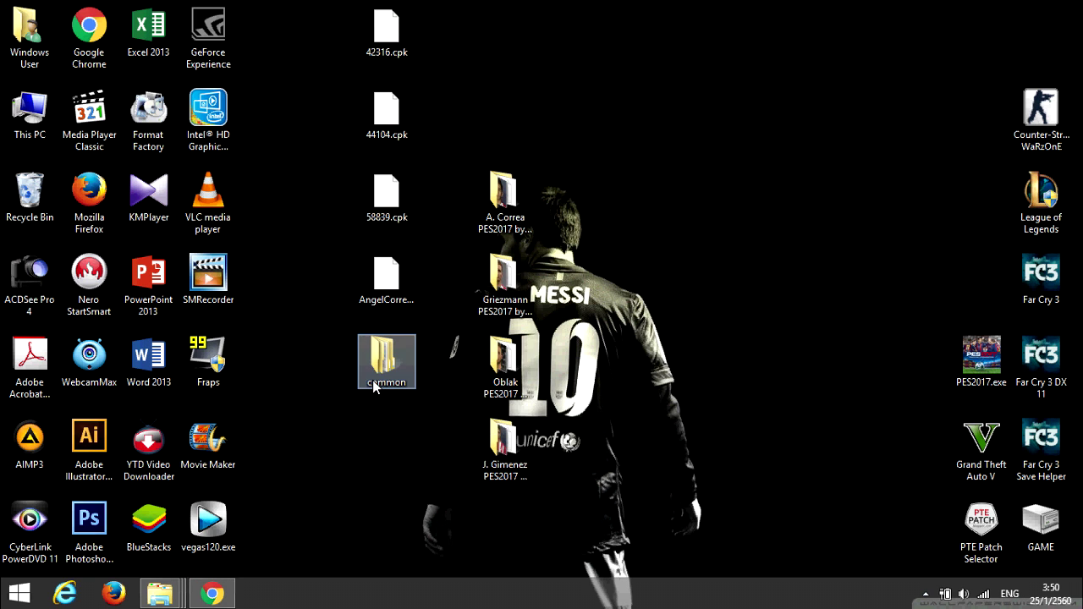
left_click(641, 187)
double_click(641, 187)
double_click(641, 187)
double_click(641, 187)
double_click(641, 187)
double_click(641, 188)
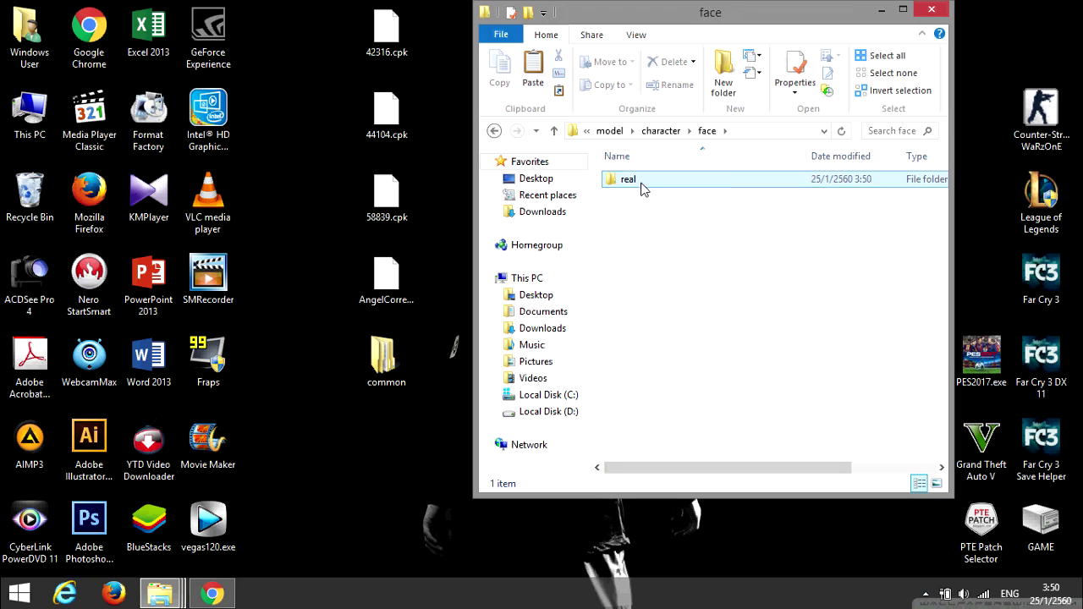
double_click(637, 184)
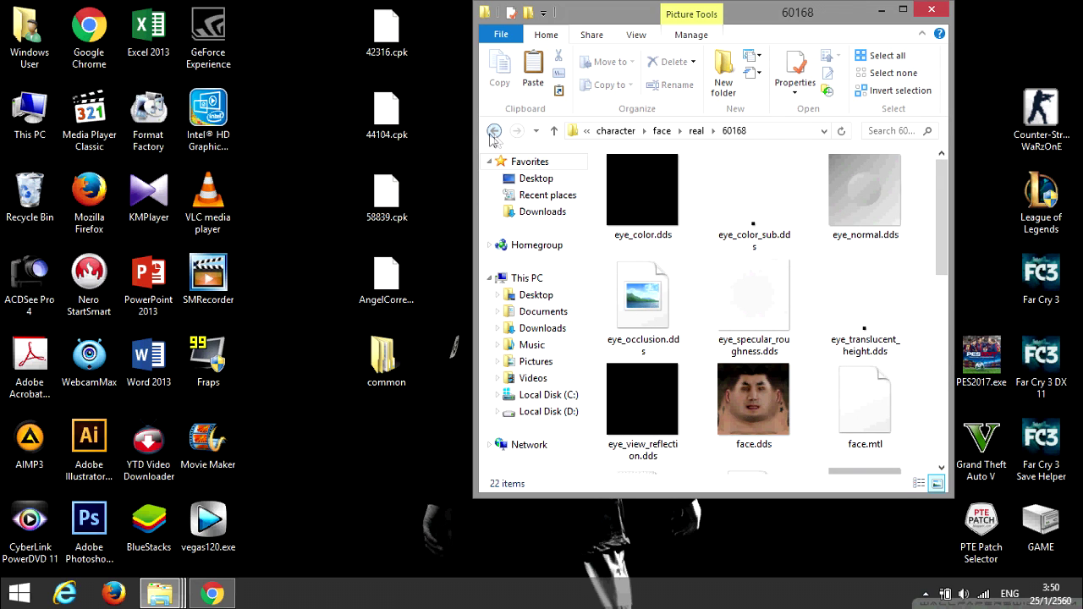
Step: Copy the name of the 60168 folder inside the real folder without renaming it, and close the window
left_click(494, 131)
left_click(634, 183)
right_click(633, 182)
key("ctrl+c")
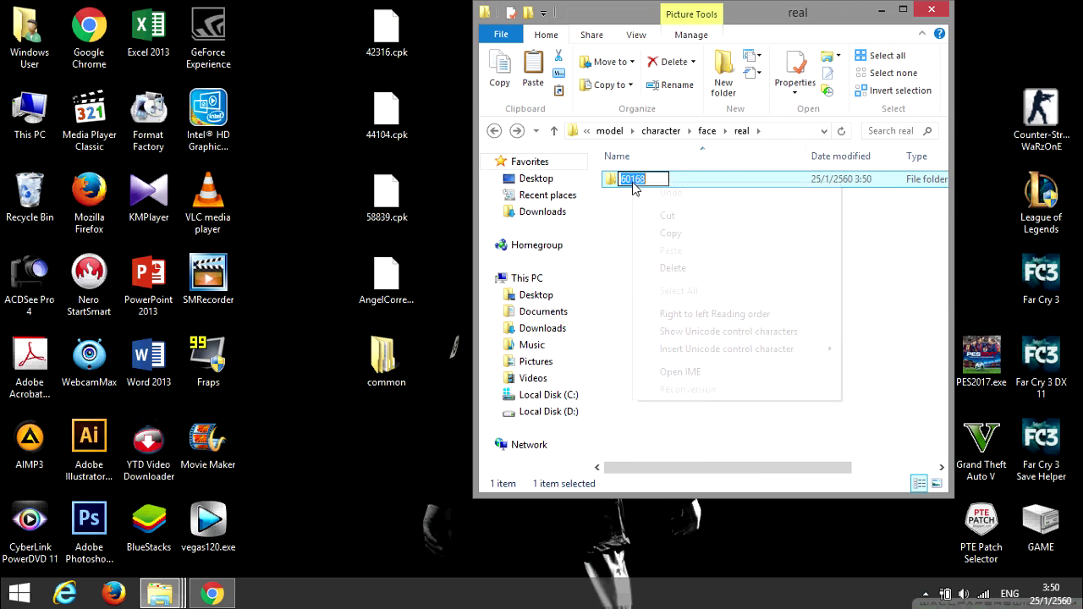
left_click(683, 235)
left_click(680, 222)
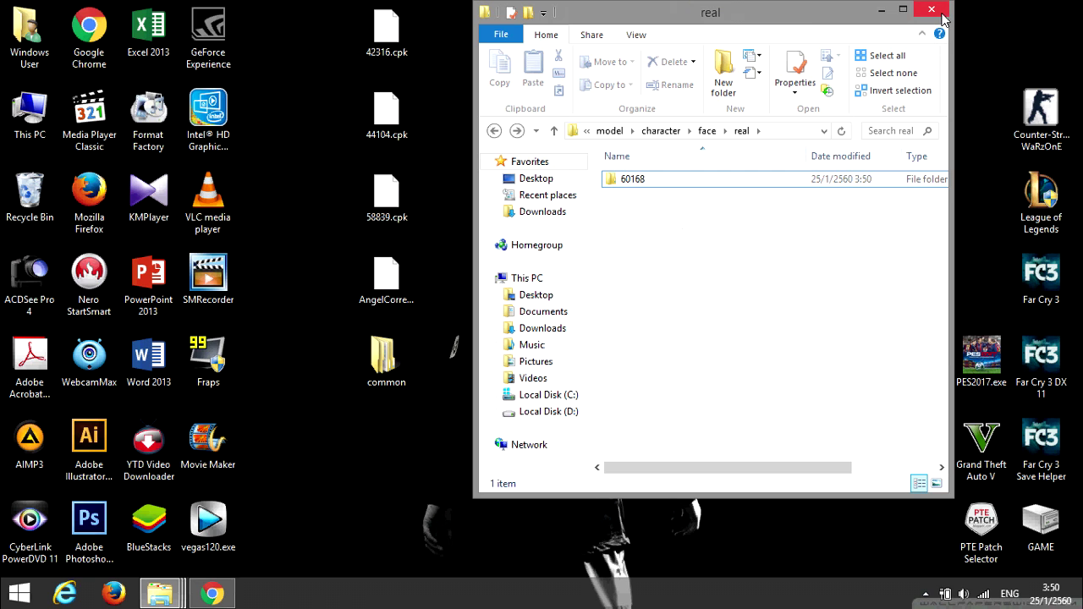
left_click(940, 12)
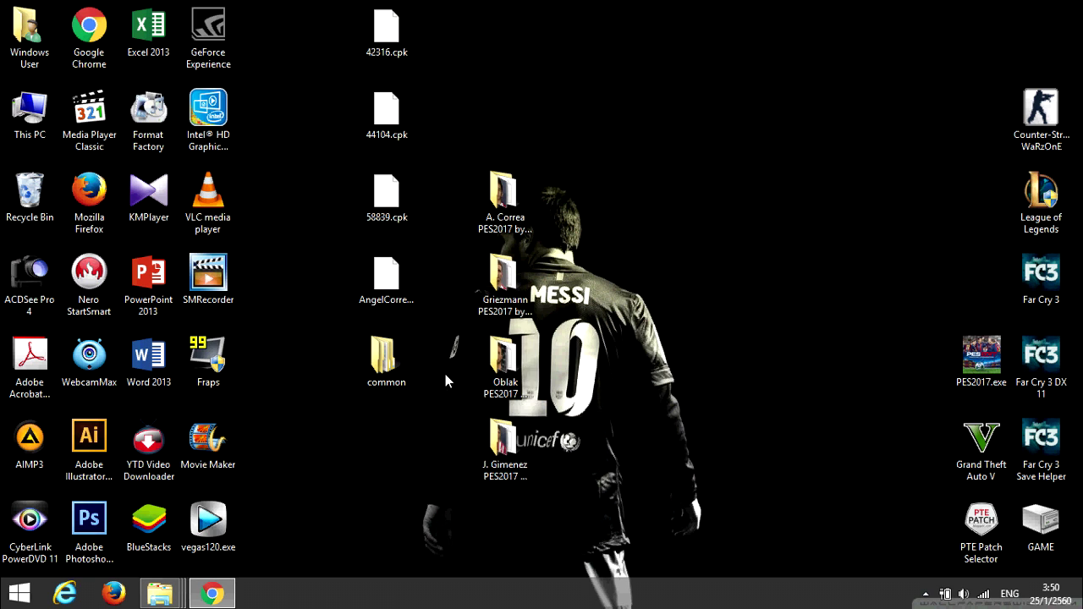
Step: Create a desktop folder named with the copied ID 60168, and delete the extracted common folder
right_click(375, 449)
mouse_move(451, 398)
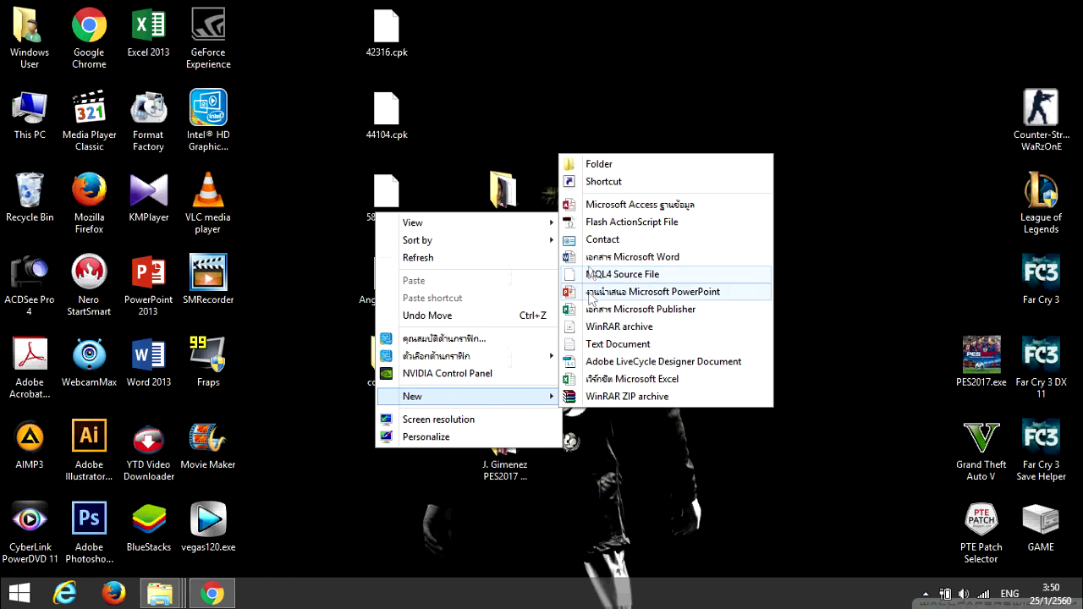
left_click(599, 165)
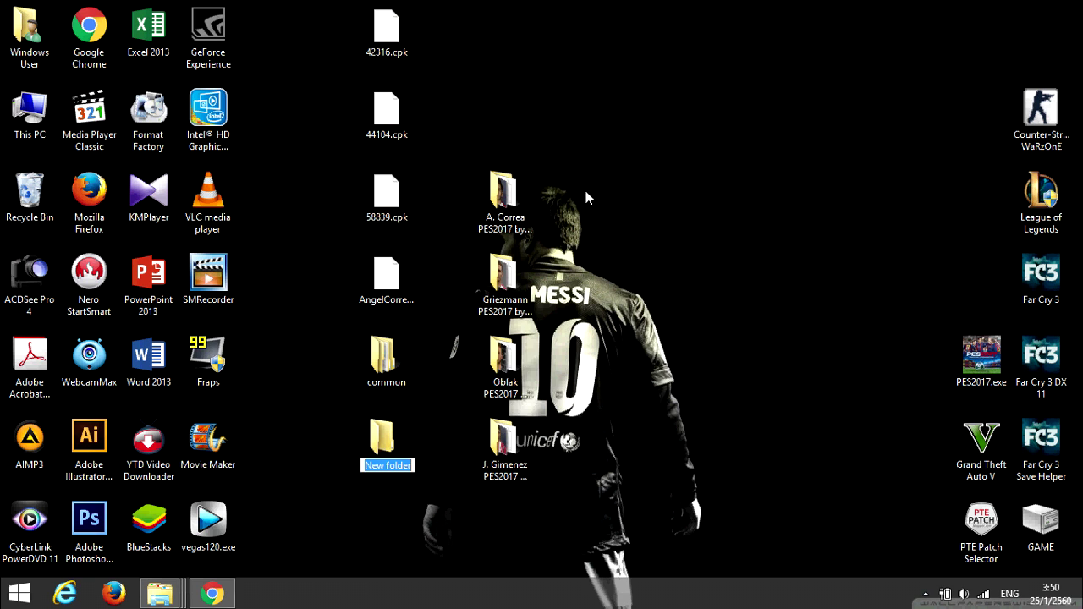
right_click(396, 468)
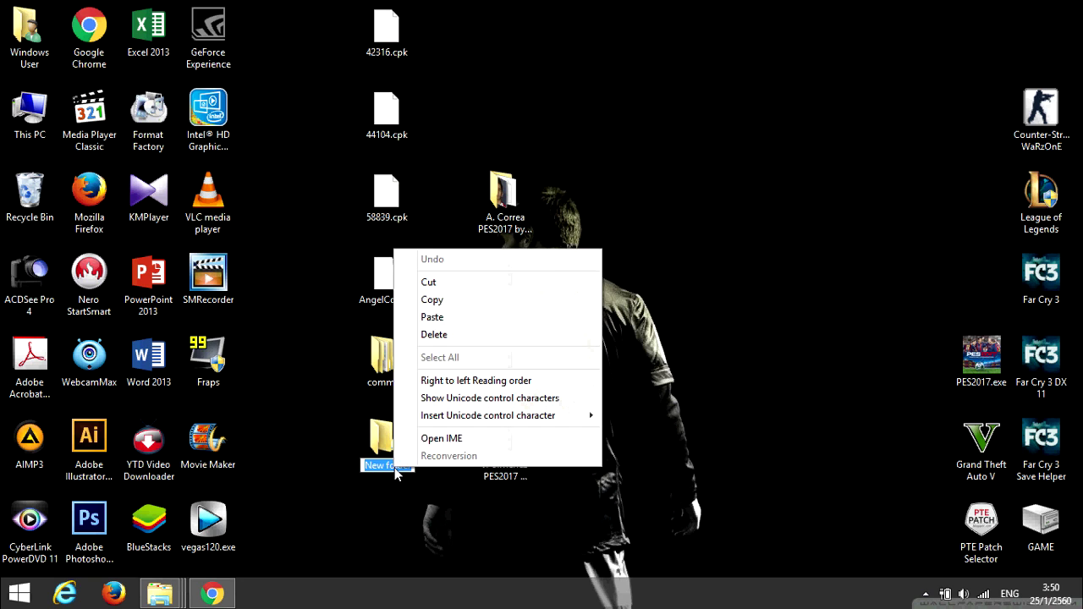
left_click(457, 318)
key("Return")
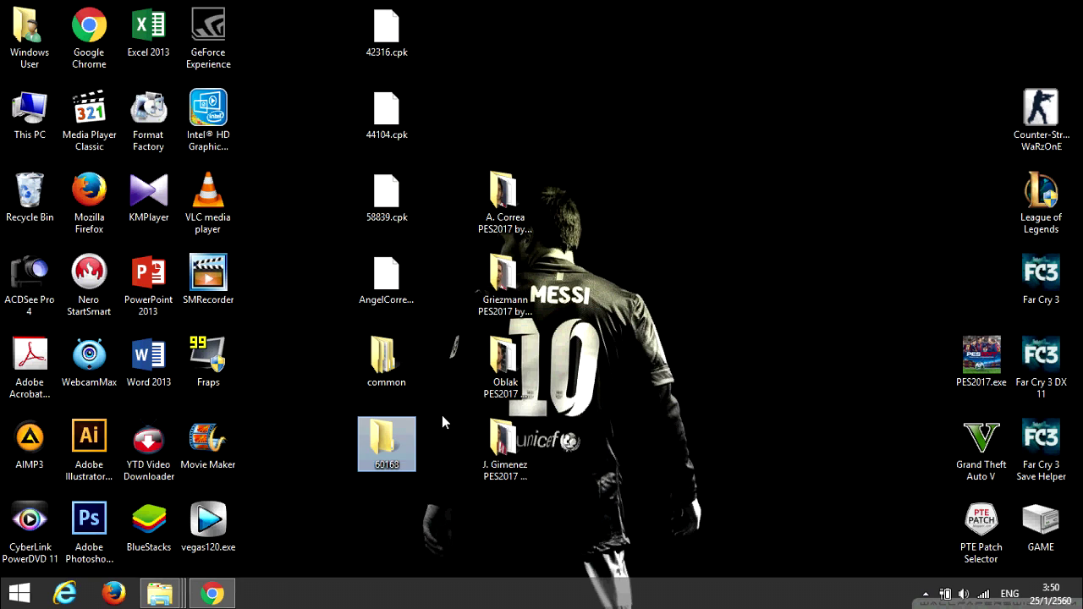
left_click(387, 360)
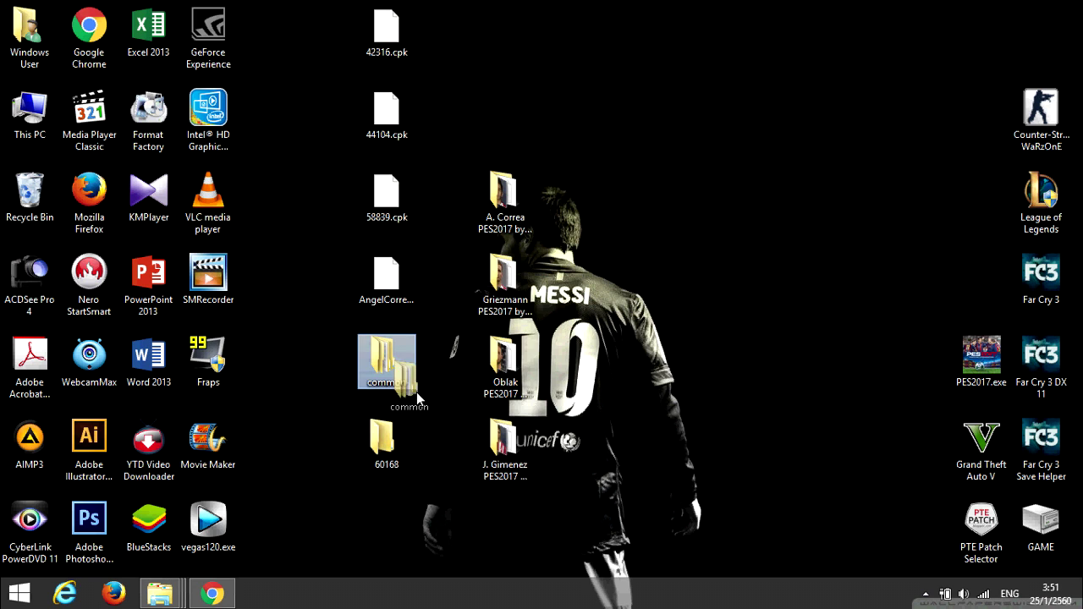
left_click(471, 442)
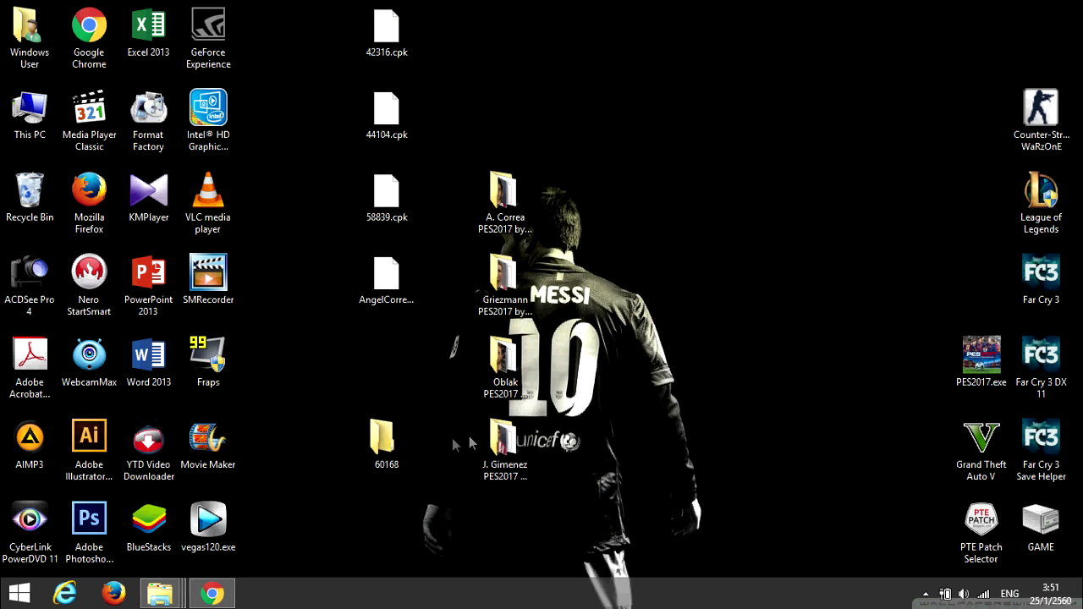
Step: Copy the name of the 60168 folder and use it to rename AngelCorrea.cpk as 60168.cpk
left_click(391, 468)
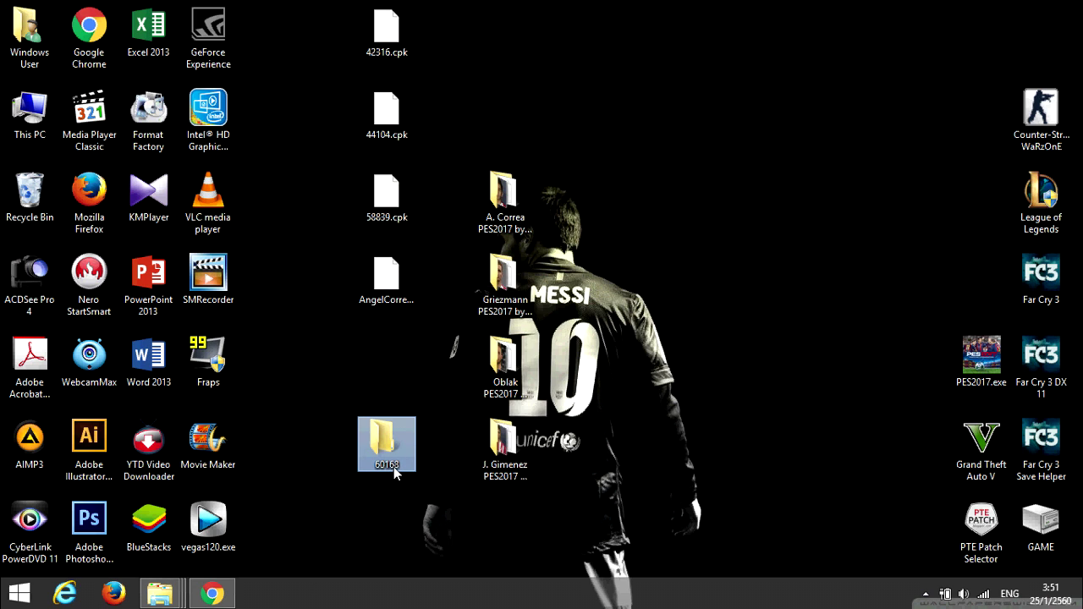
left_click(391, 465)
right_click(394, 469)
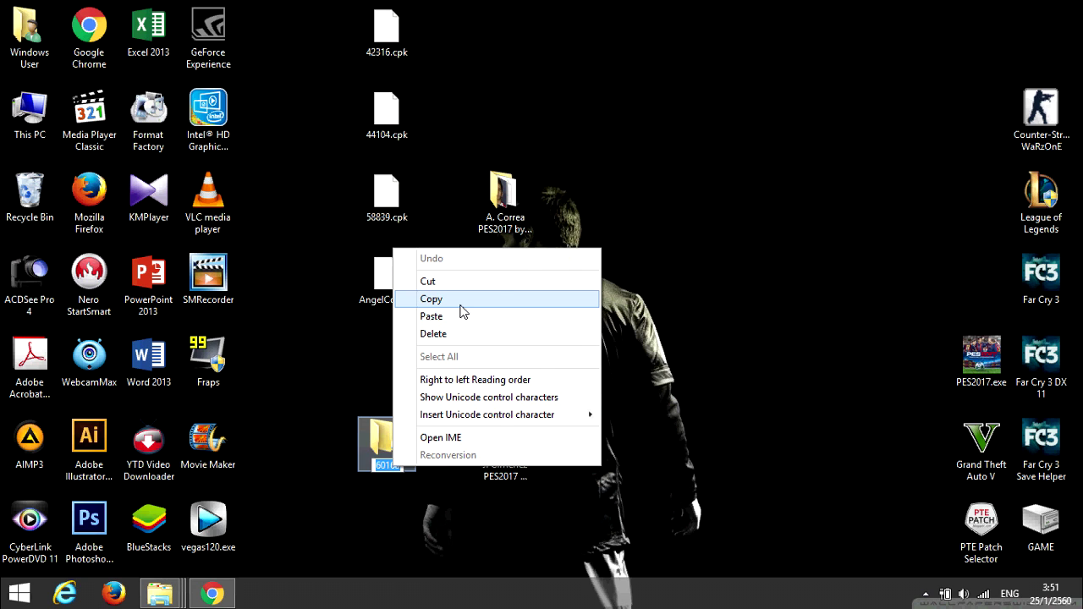
left_click(462, 307)
key("Return")
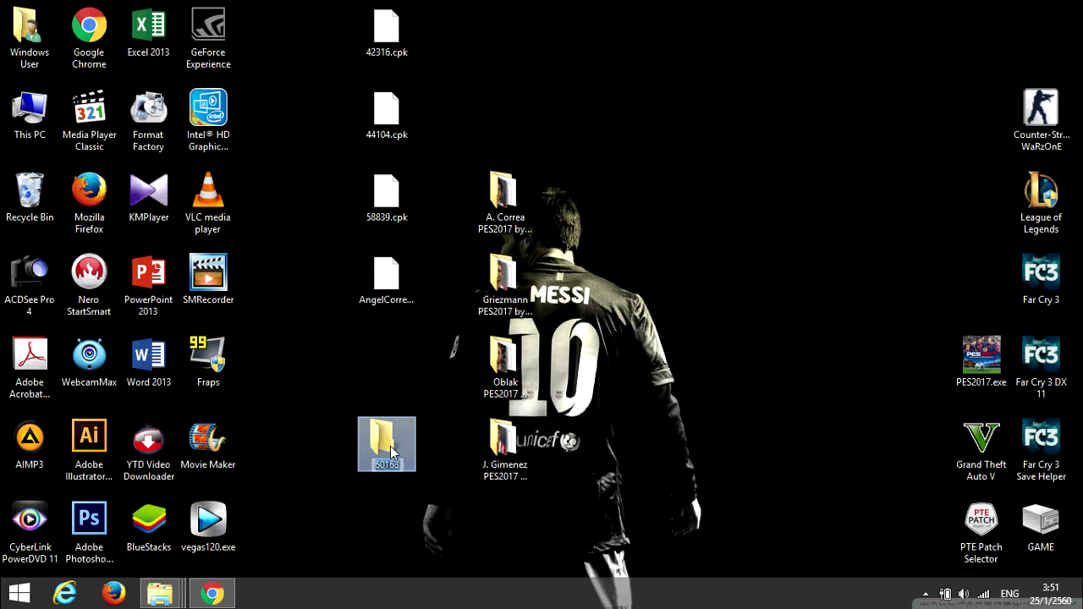
left_click(398, 310)
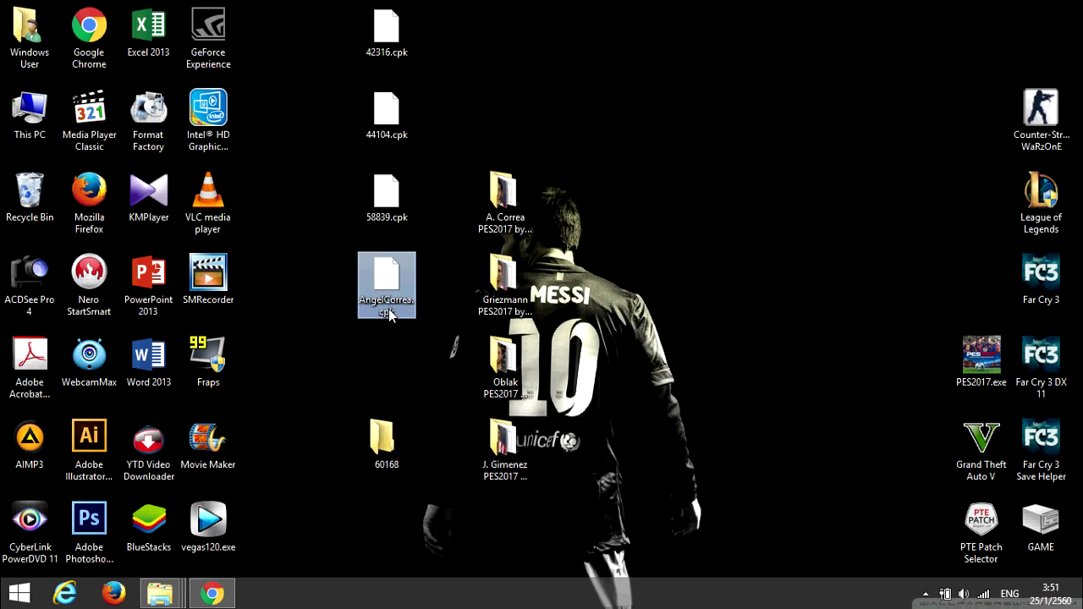
left_click(386, 303)
right_click(382, 304)
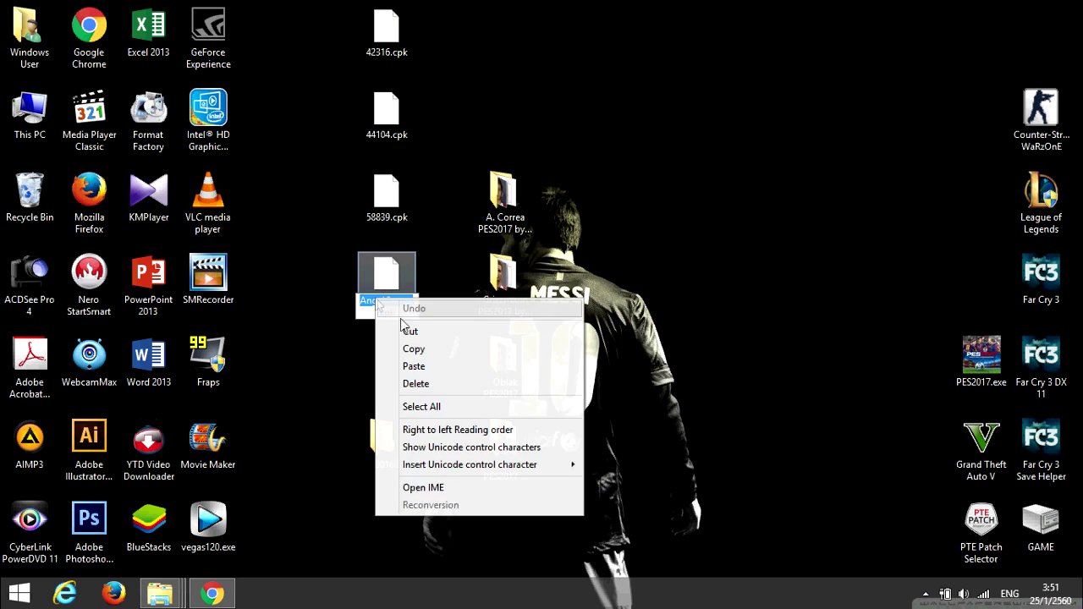
left_click(419, 369)
key("Return")
left_click_drag(430, 247, 342, 329)
Step: Delete the 60168 folder from the desktop and select the four ID-named CPK files
right_click(382, 440)
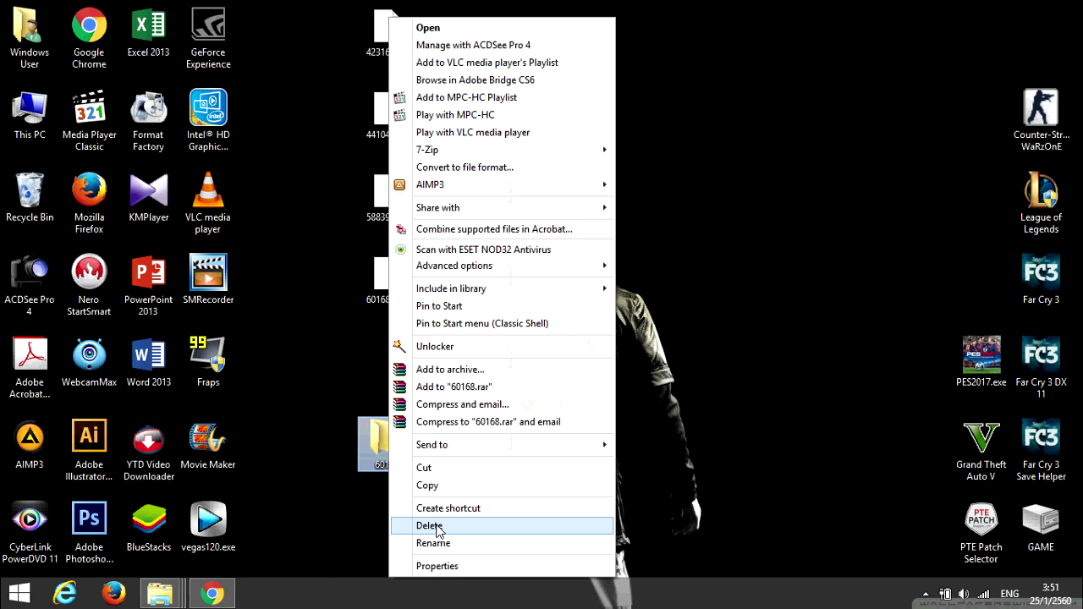
left_click(432, 526)
left_click_drag(439, 24, 368, 306)
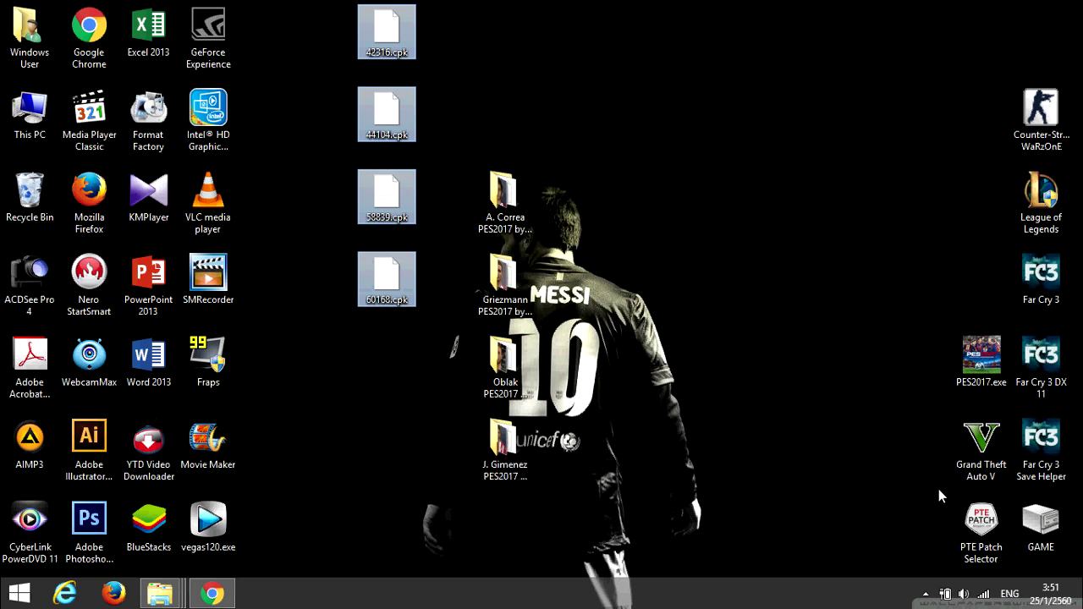
right_click(985, 533)
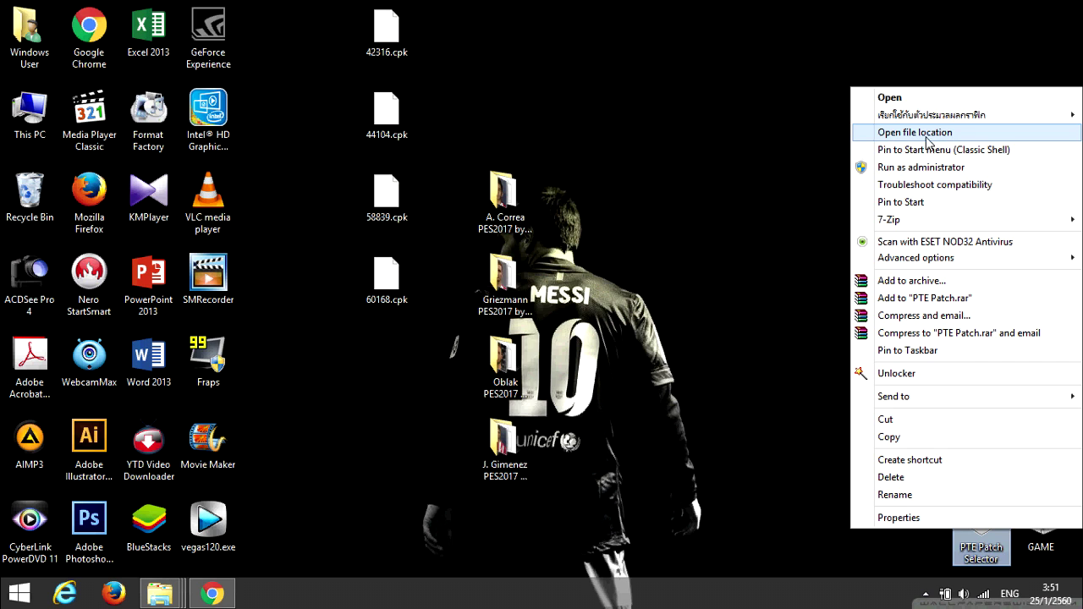
left_click(759, 322)
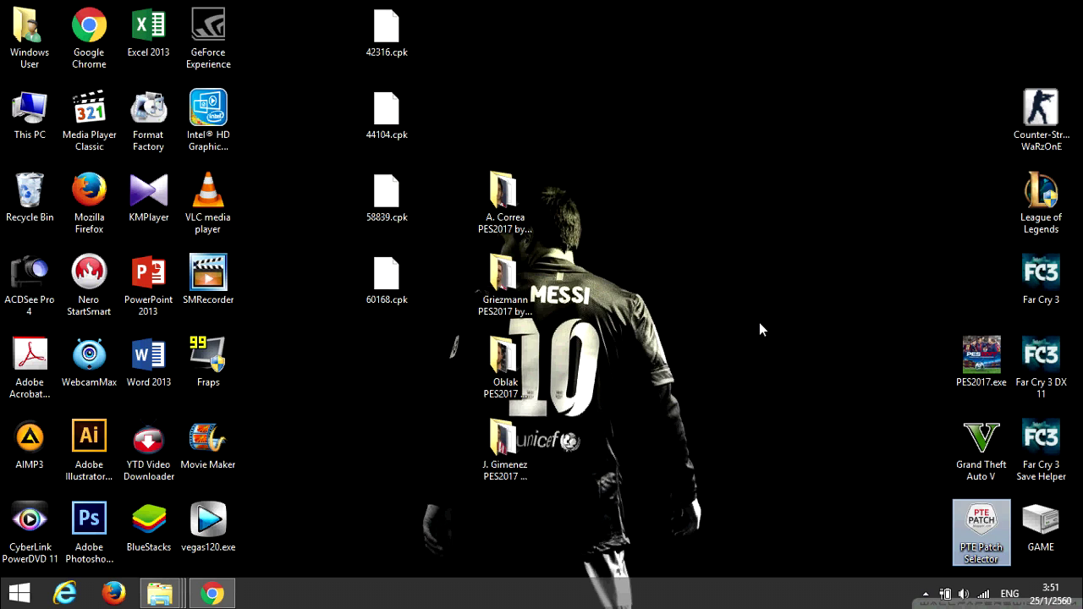
double_click(1006, 385)
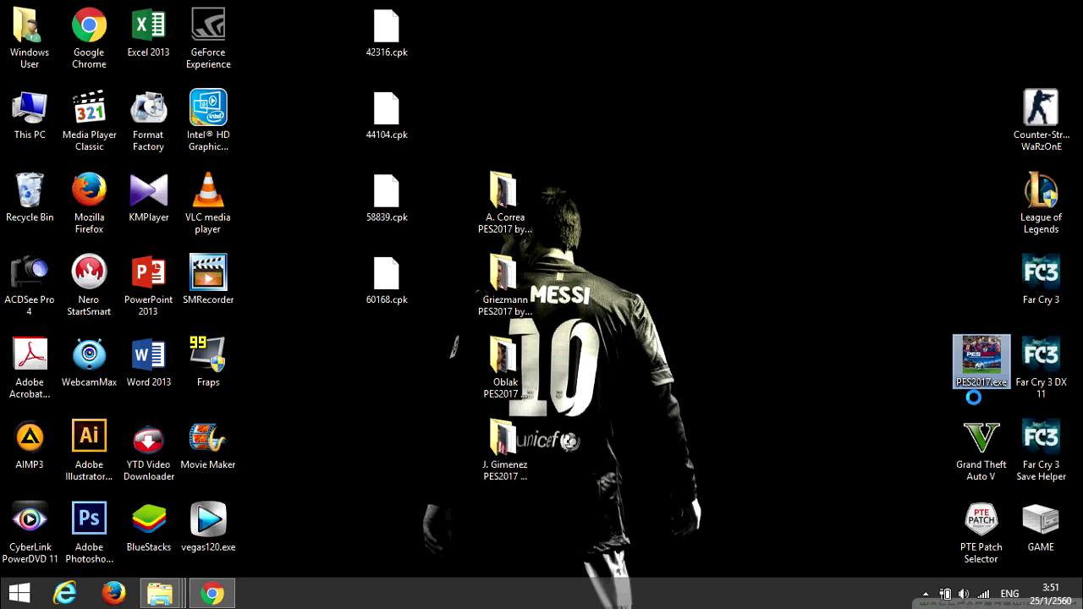
right_click(973, 394)
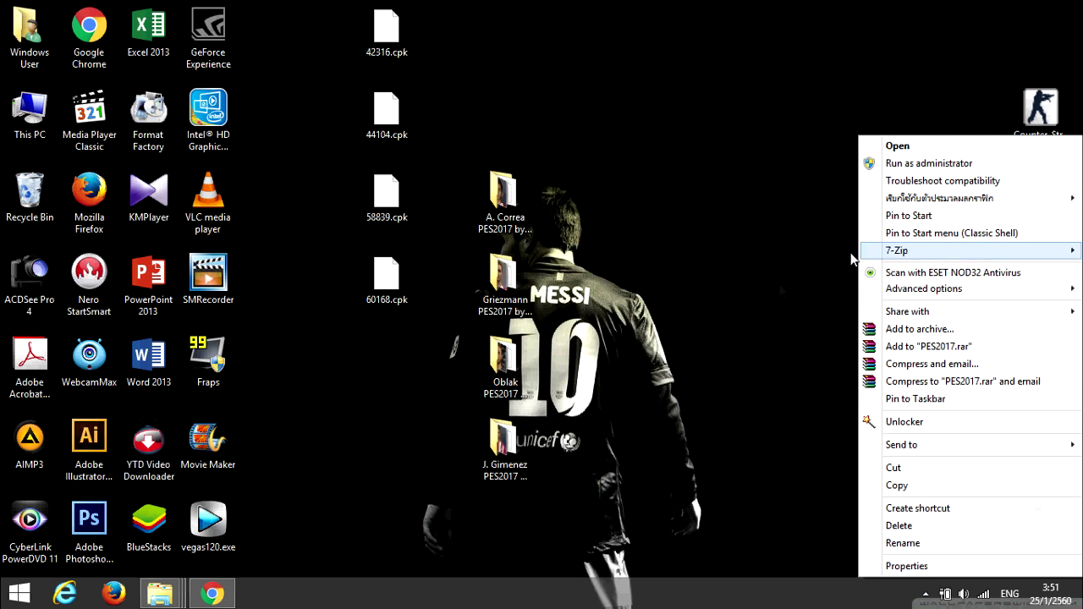
left_click(724, 309)
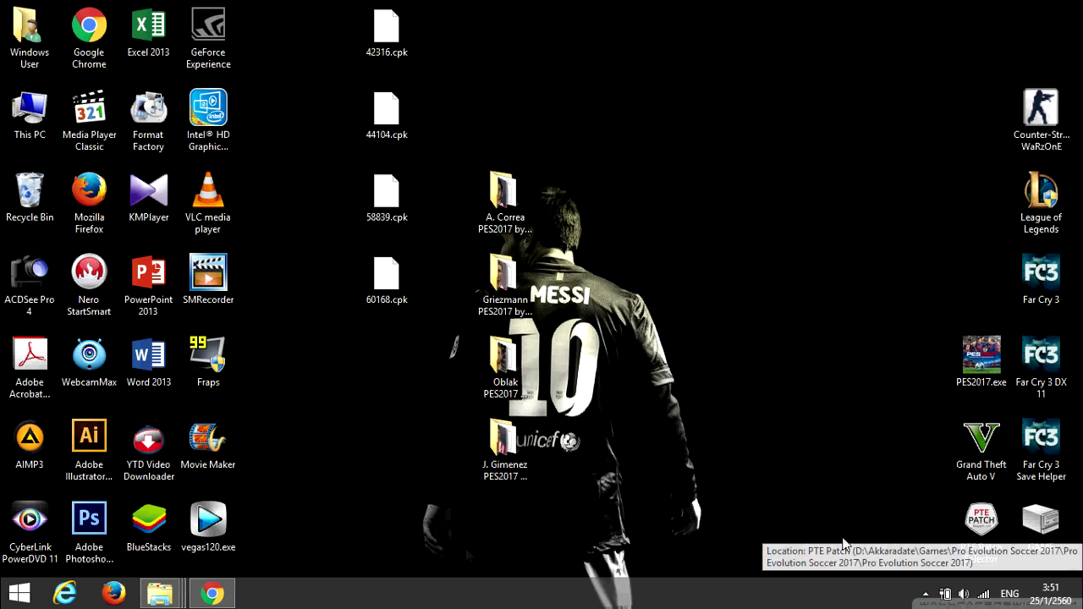
left_click(160, 593)
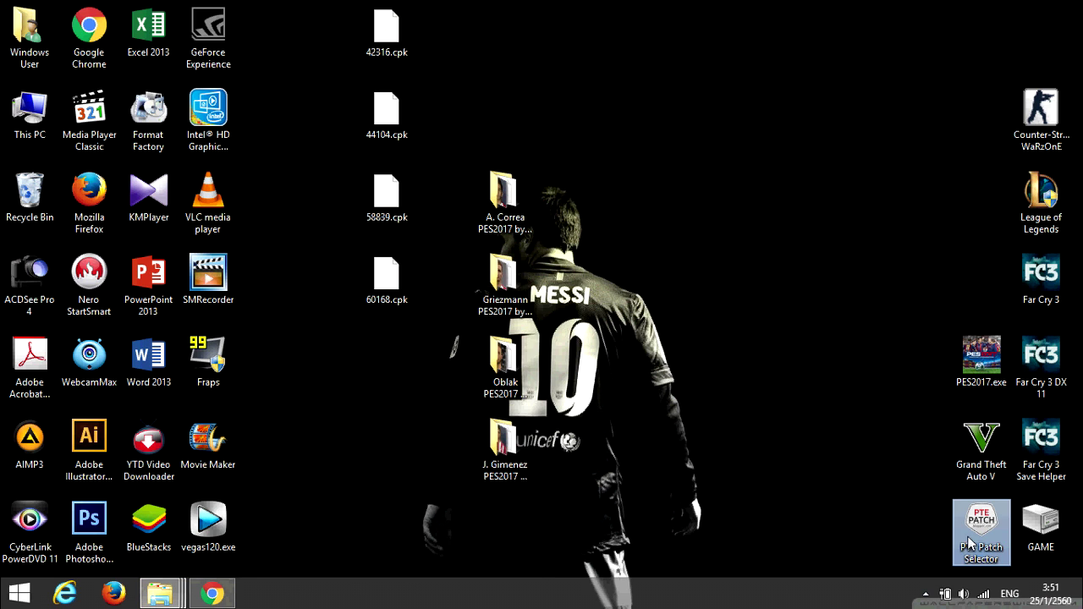
right_click(979, 549)
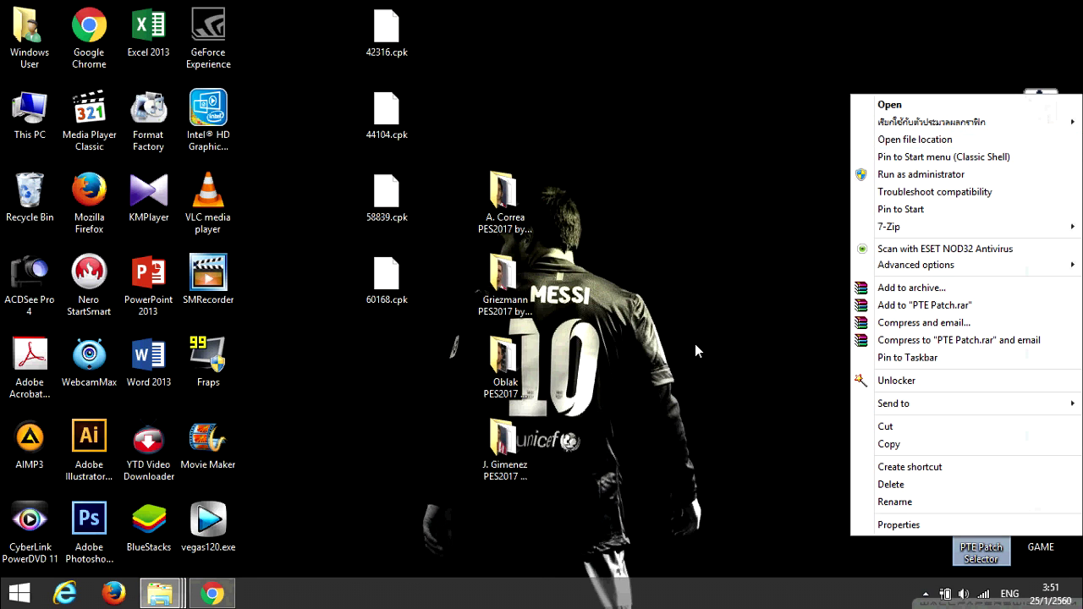
left_click(601, 470)
Step: Bring up the Pro Evolution Soccer 2017 download folder, select ptepatch_fac.cpk and move the window clear of the desktop CPK files
left_click(156, 597)
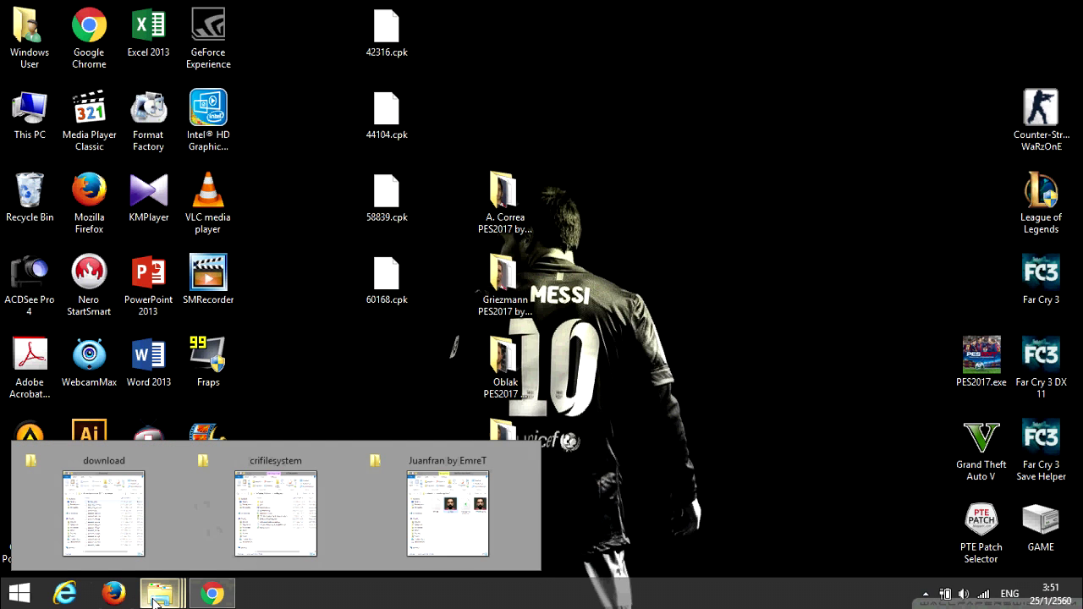
left_click(133, 524)
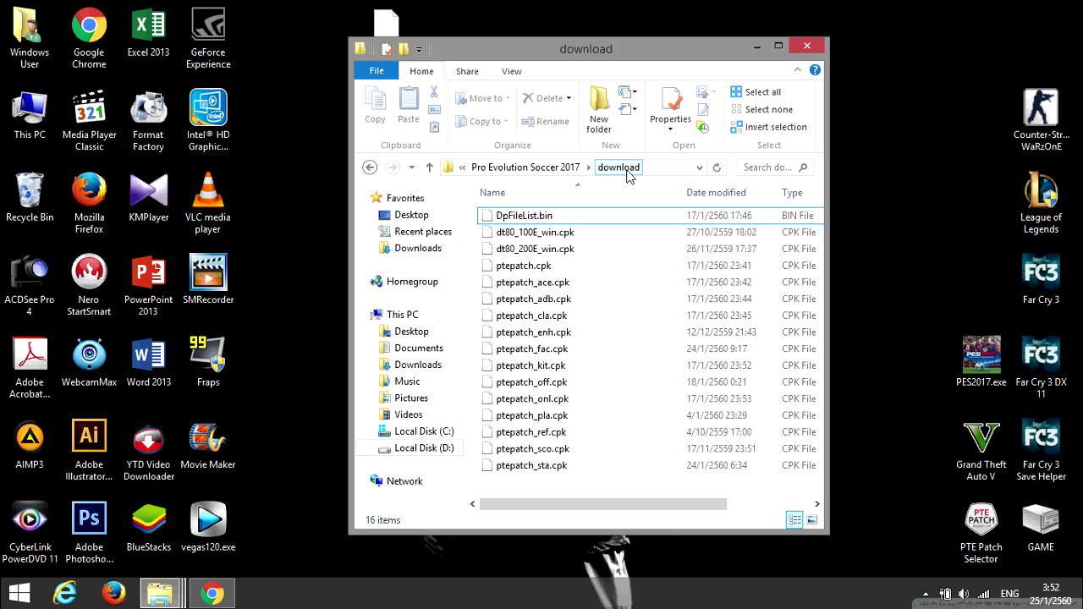
left_click_drag(472, 210, 584, 491)
left_click(584, 491)
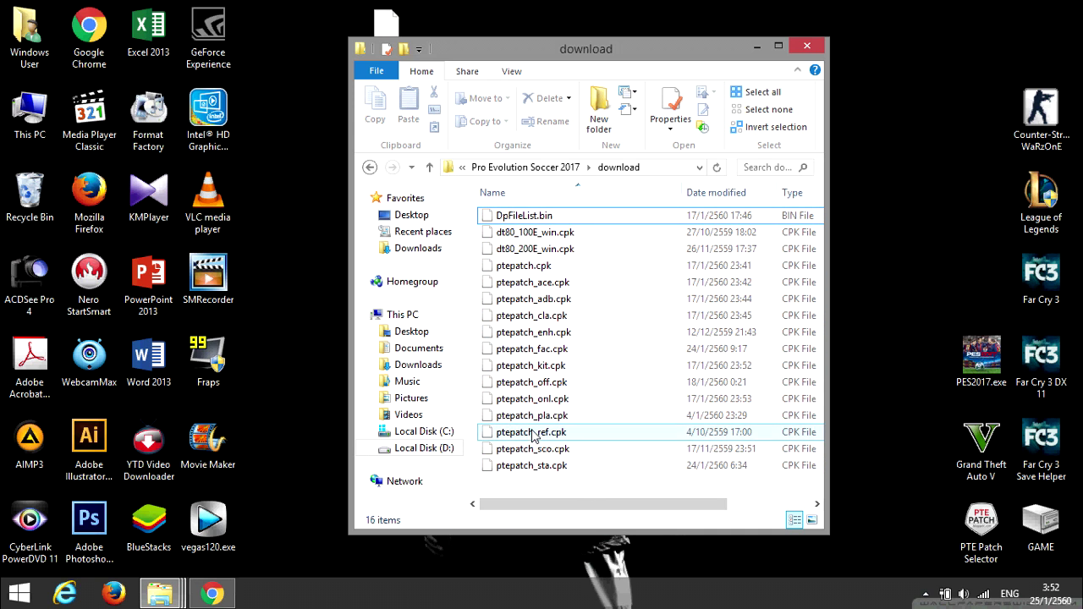
left_click(513, 354)
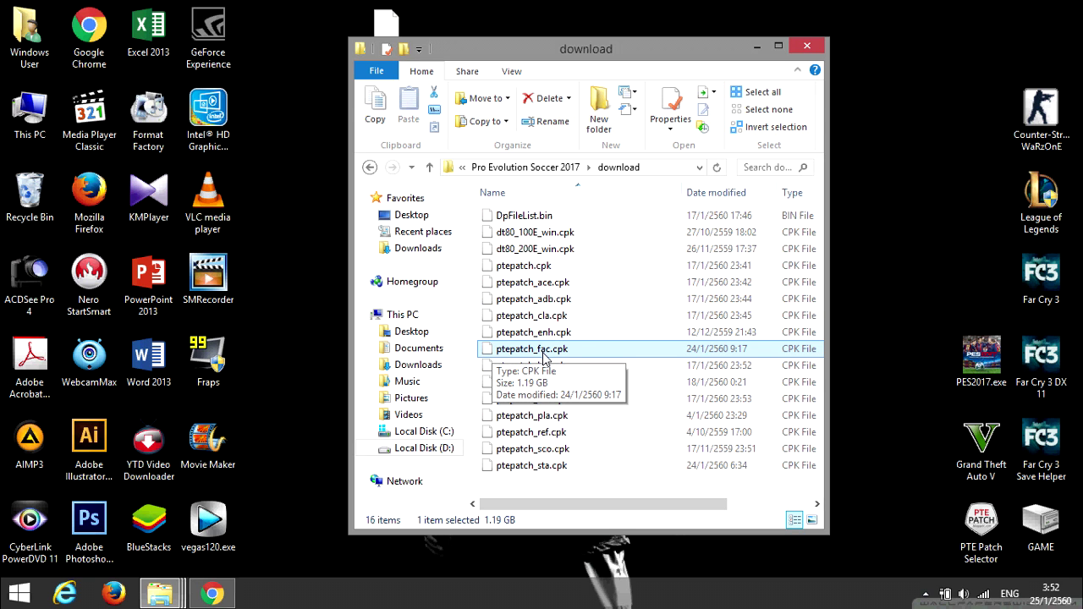
left_click_drag(591, 63, 823, 60)
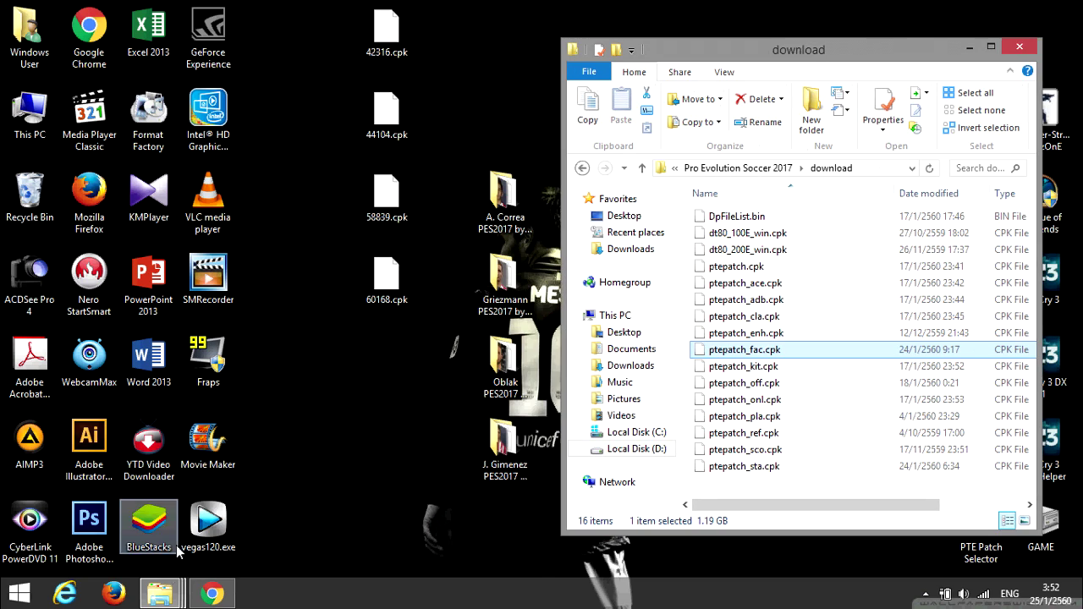
Step: Run CriPackedFileMaker.exe from the crifilesystem folder and place its window beside the download folder window
left_click(170, 591)
left_click(275, 507)
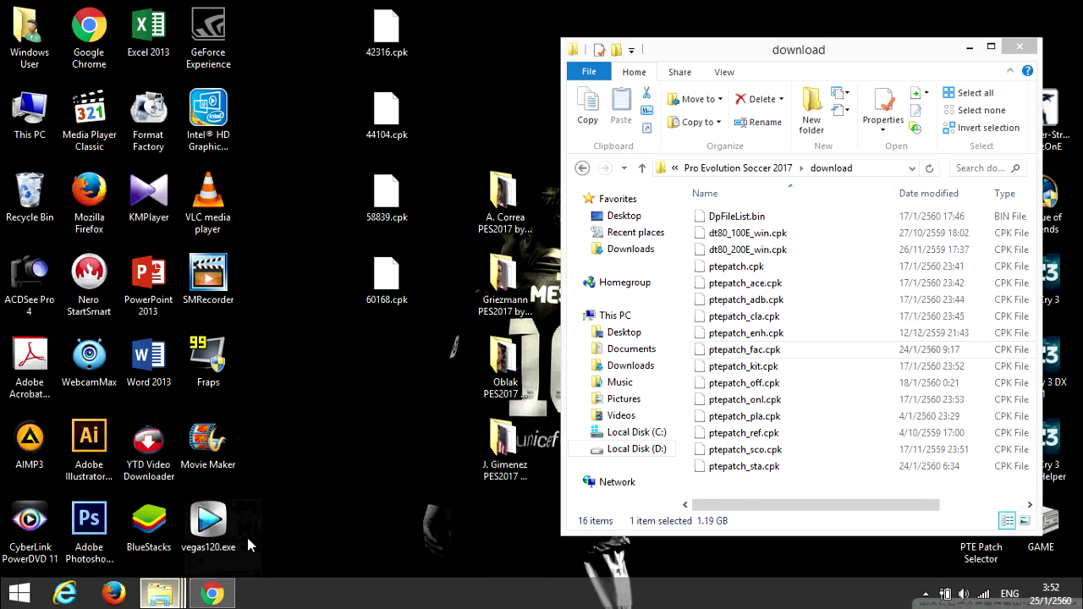
left_click_drag(749, 66, 347, 52)
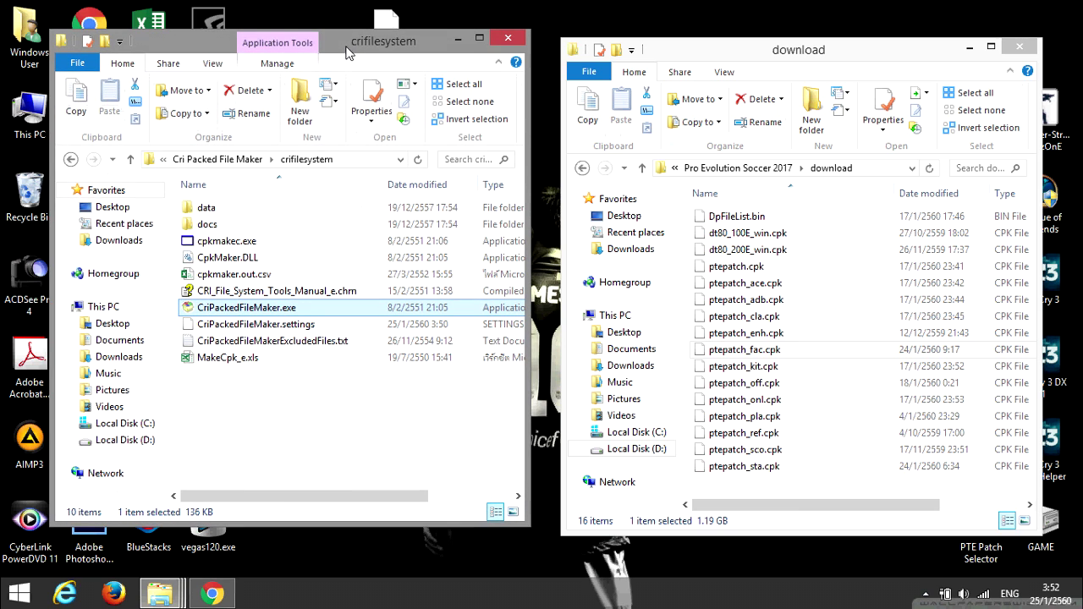
right_click(253, 311)
left_click(279, 149)
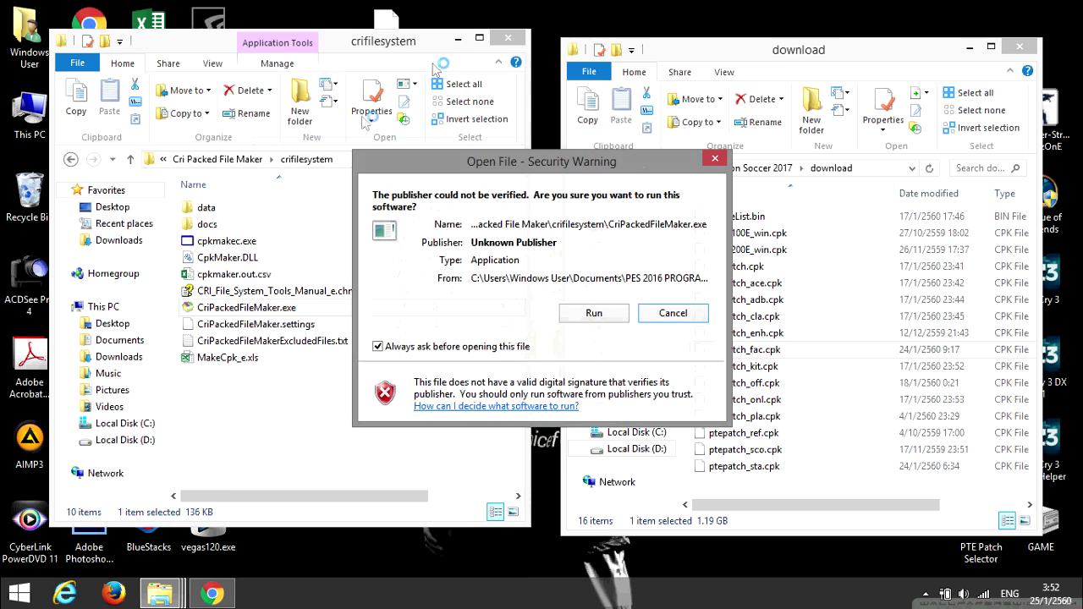
left_click(595, 313)
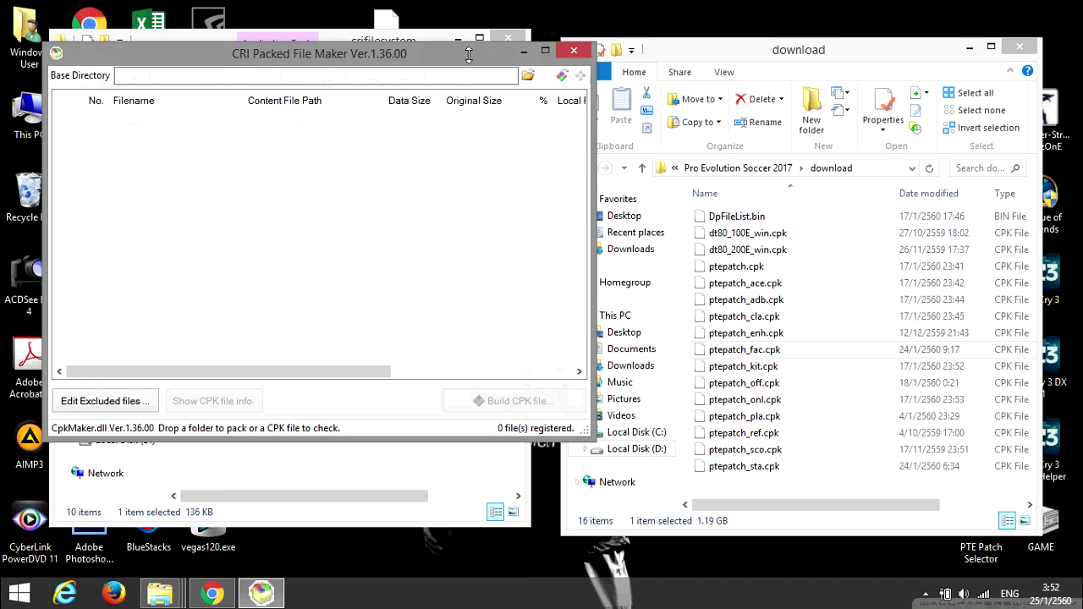
left_click(461, 43)
left_click_drag(466, 63, 461, 74)
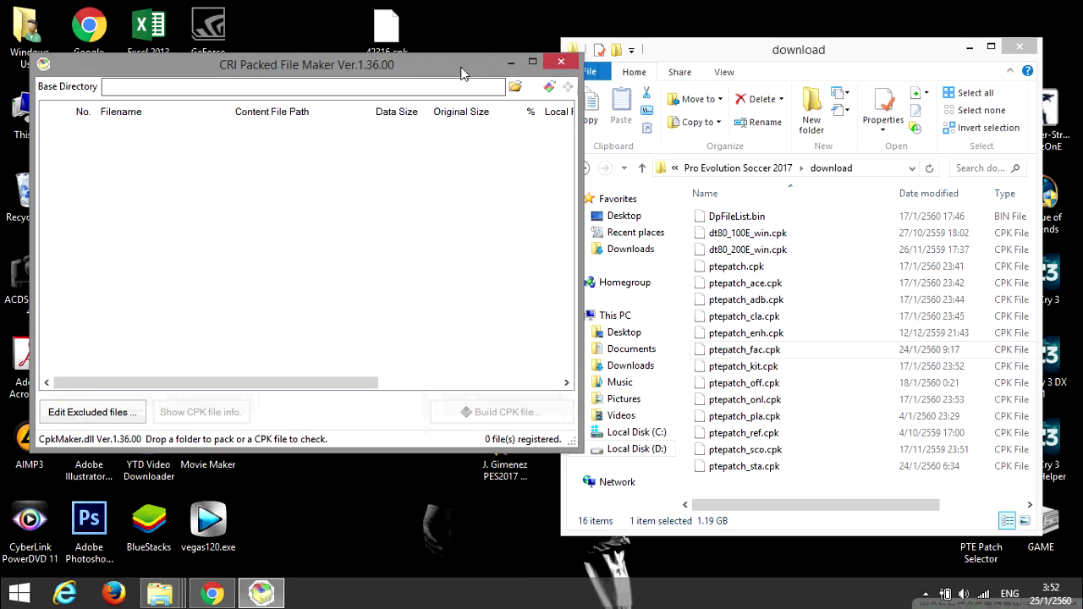
Step: Load ptepatch_fac.cpk from the download folder into CRI Packed File Maker
left_click(830, 55)
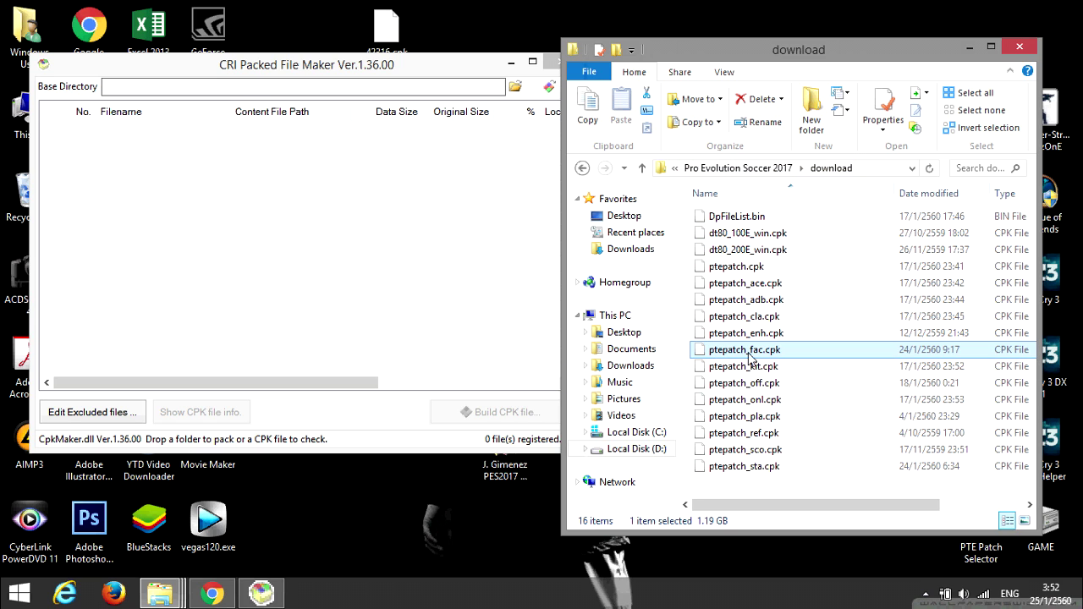
left_click_drag(752, 355, 523, 322)
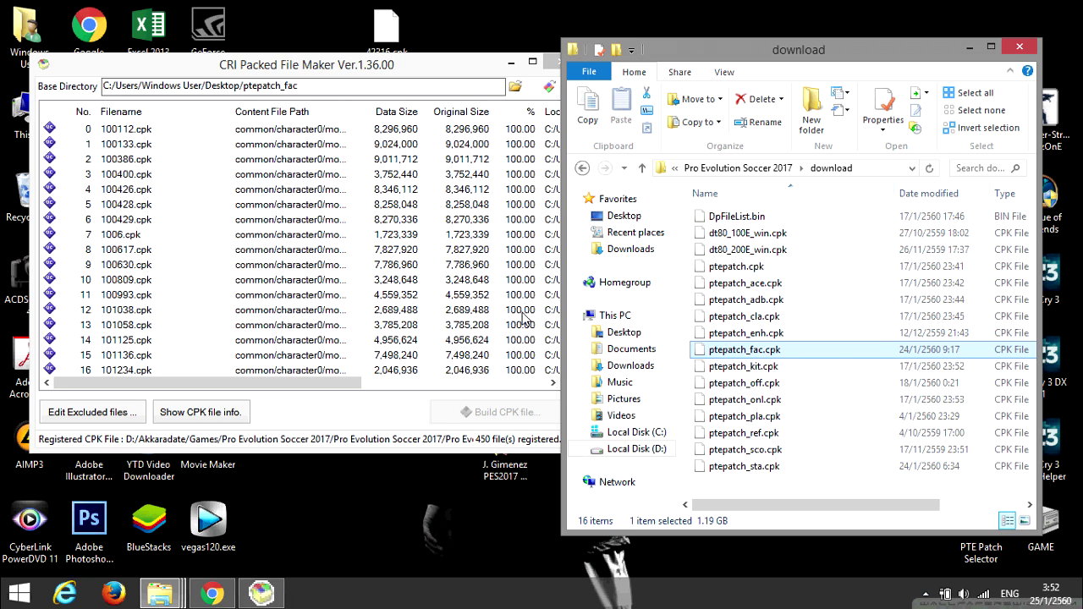
left_click(458, 74)
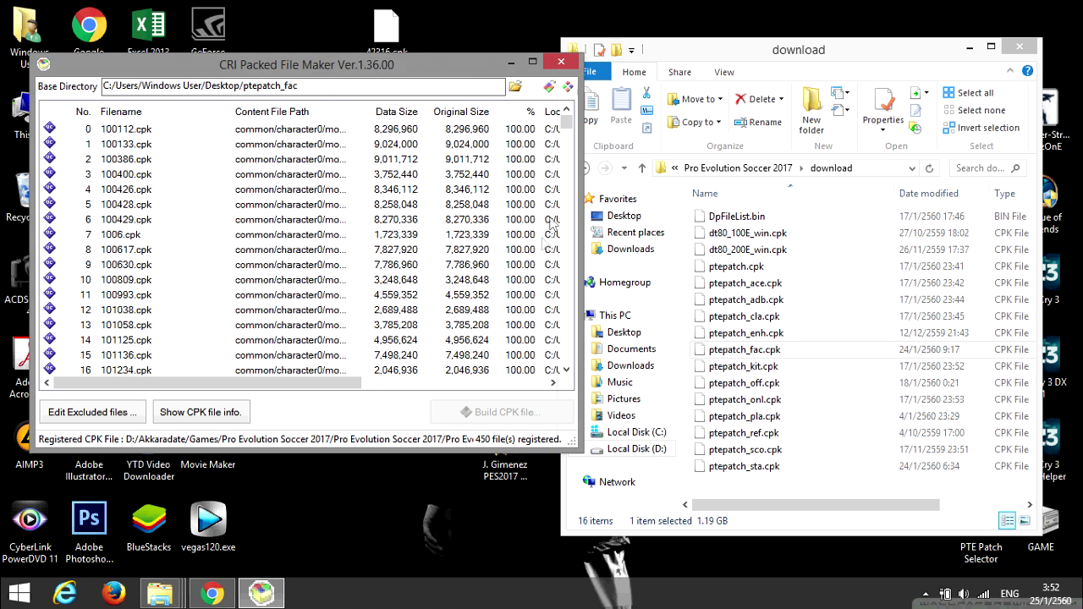
Step: Extract the content files of the loaded face archive to the Desktop and minimize the download folder window
left_click(567, 88)
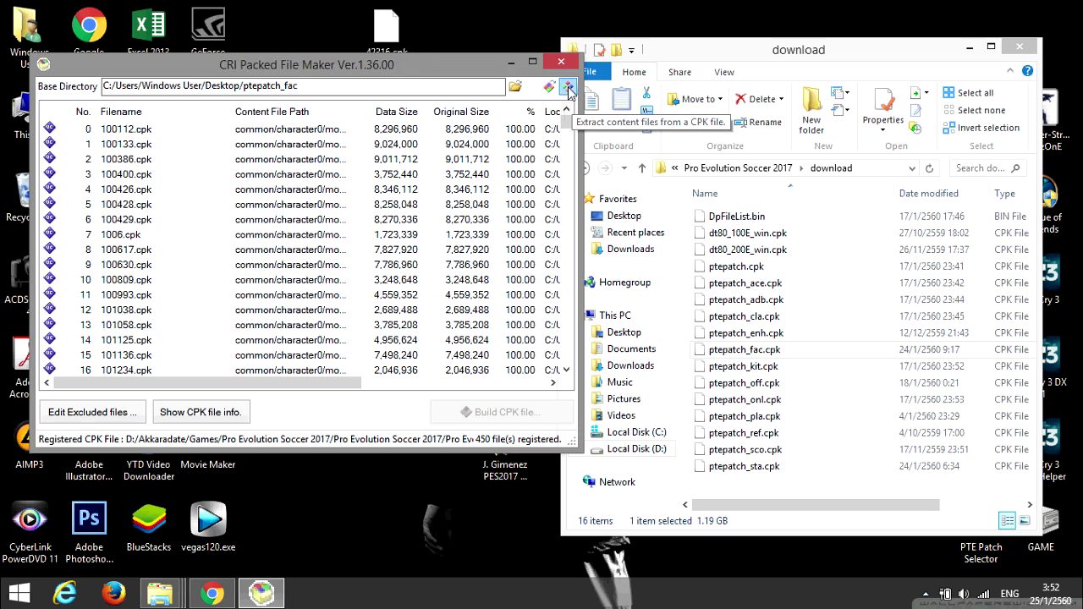
left_click(568, 89)
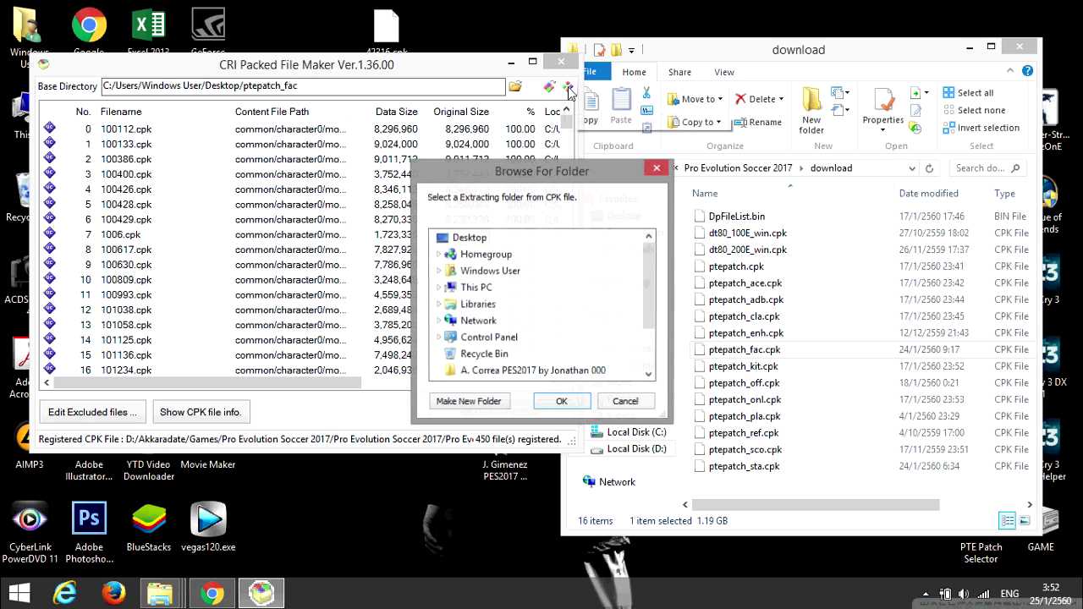
left_click(558, 401)
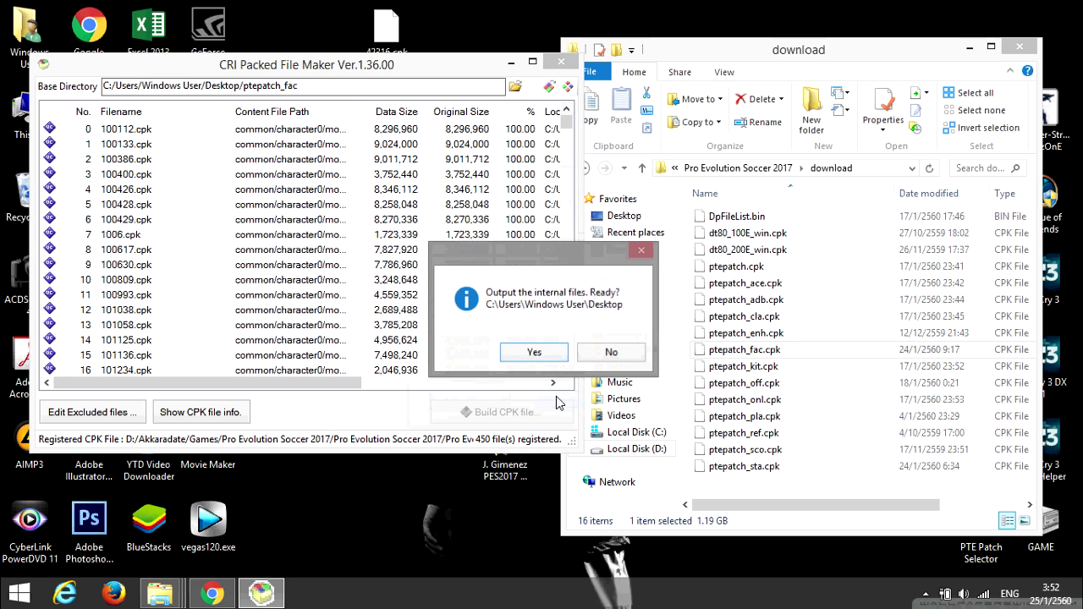
left_click(534, 353)
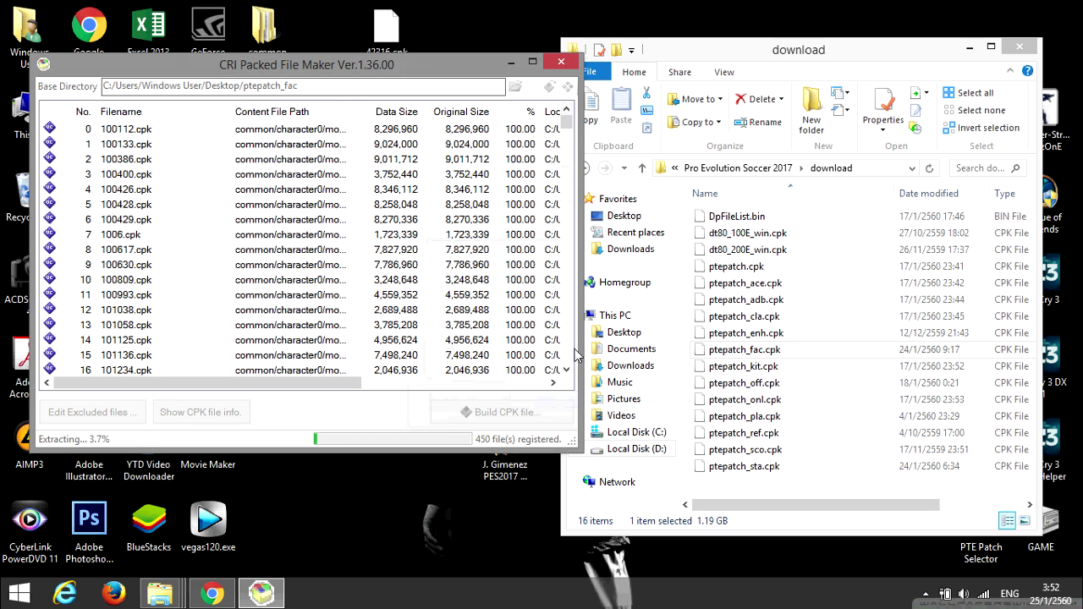
left_click(971, 48)
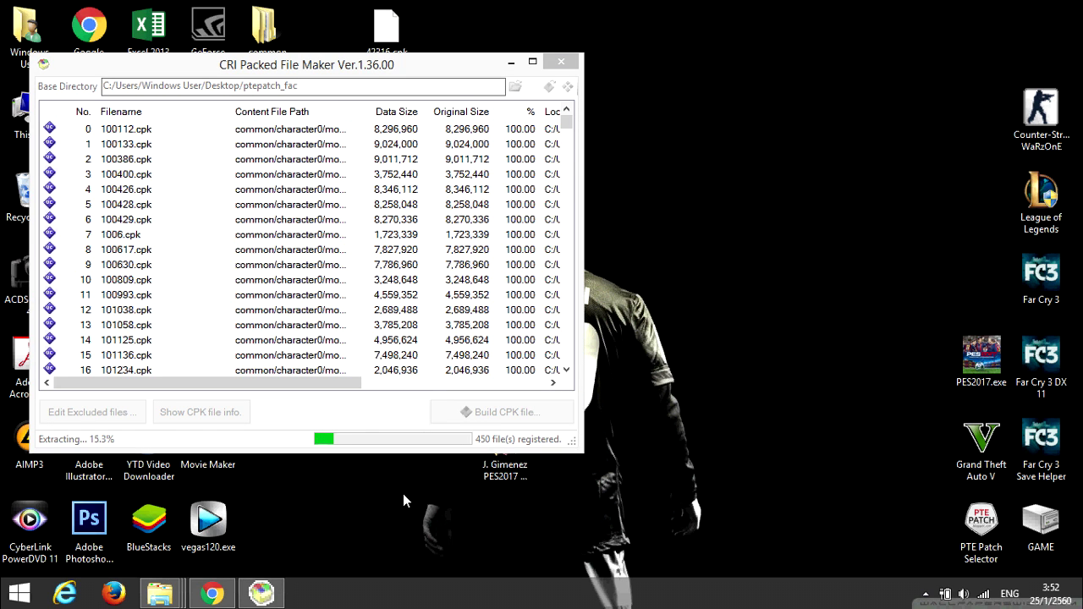
Step: Close CRI Packed File Maker once the extraction ends and place the extracted common folder beside the desktop CPK files
mouse_move(214, 593)
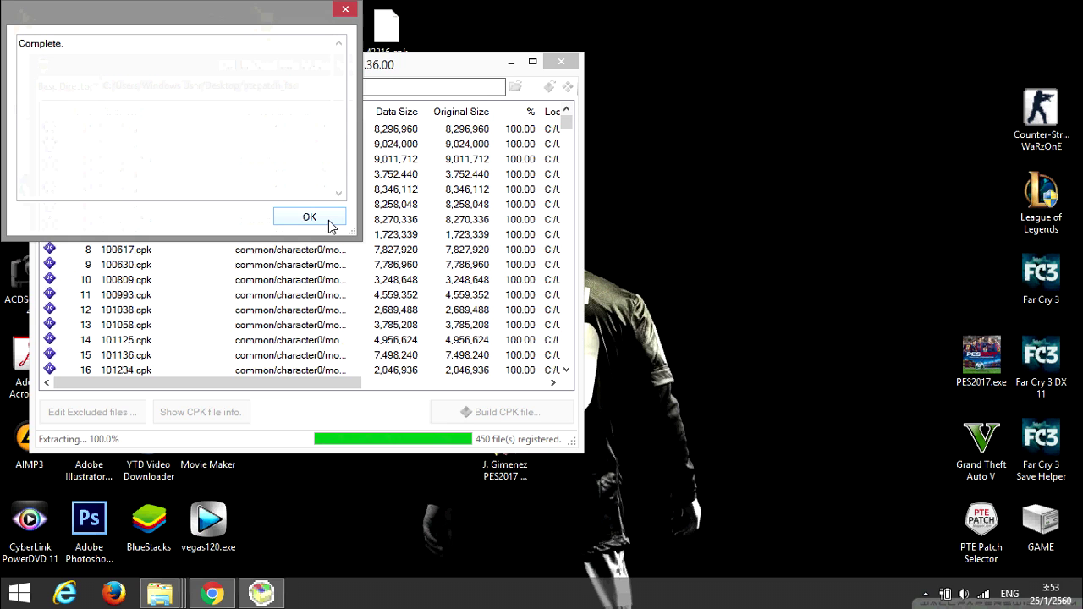
left_click(309, 218)
left_click(562, 63)
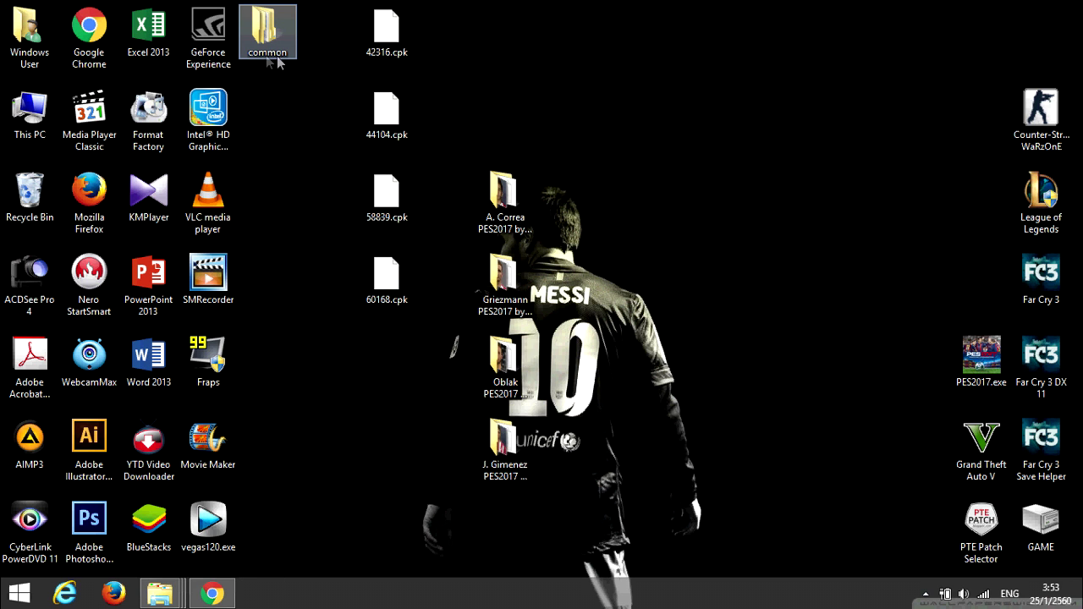
left_click_drag(273, 43, 333, 125)
Step: Copy the name ptepatch_fac from ptepatch_fac.cpk in the download folder without renaming the file, and minimize the window
mouse_move(160, 592)
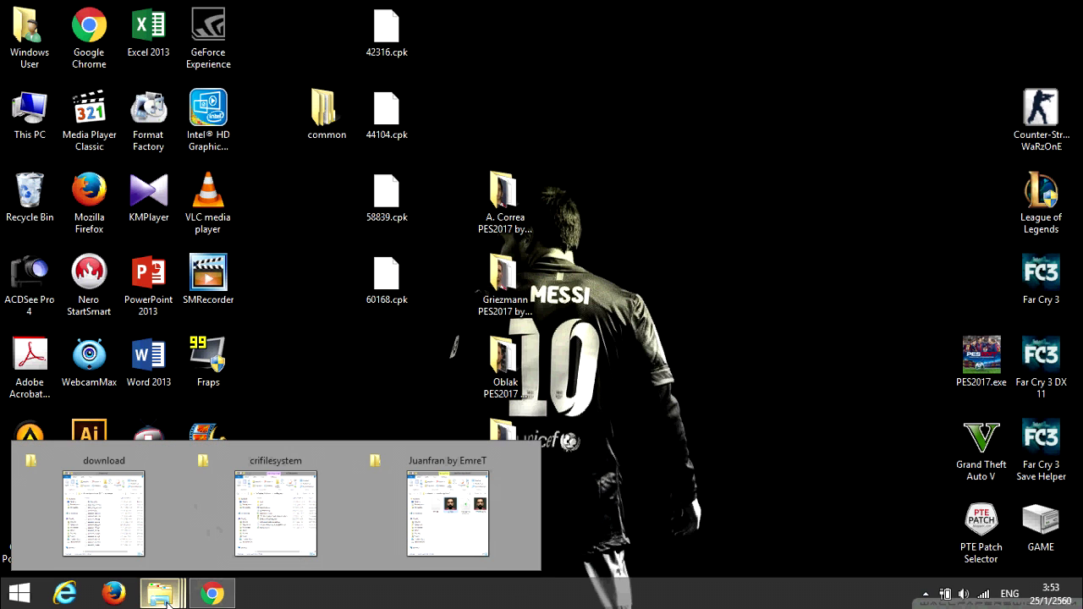
left_click(144, 534)
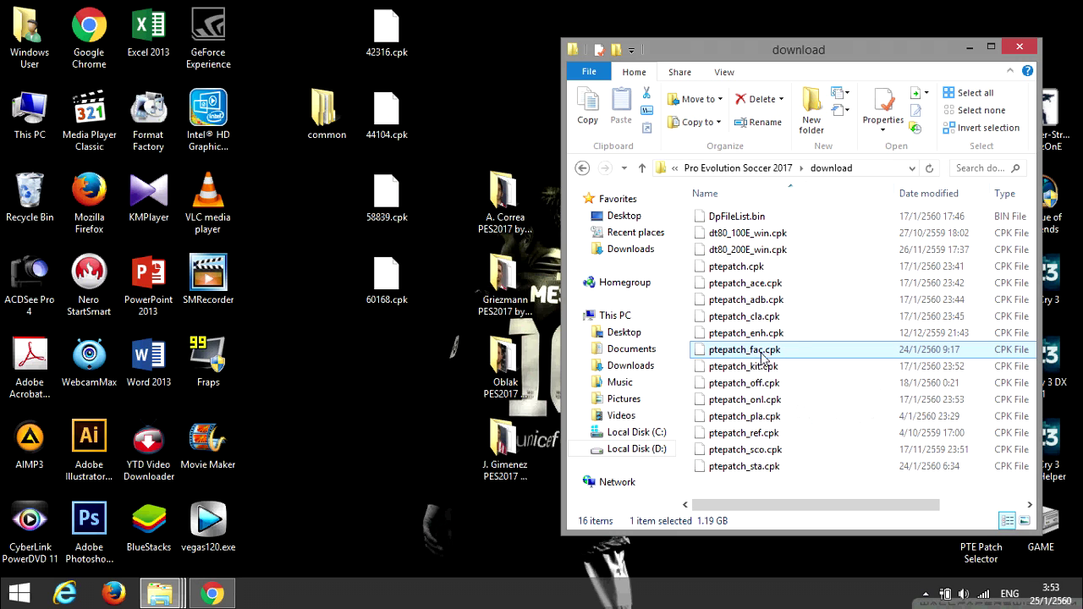
left_click(761, 353)
right_click(745, 358)
left_click(902, 406)
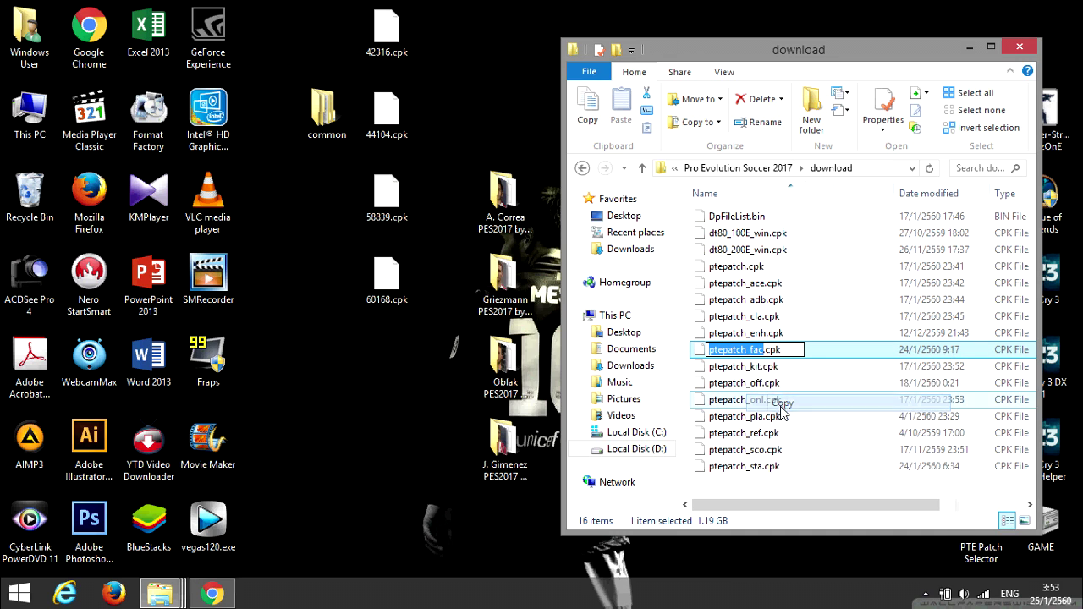
left_click(899, 53)
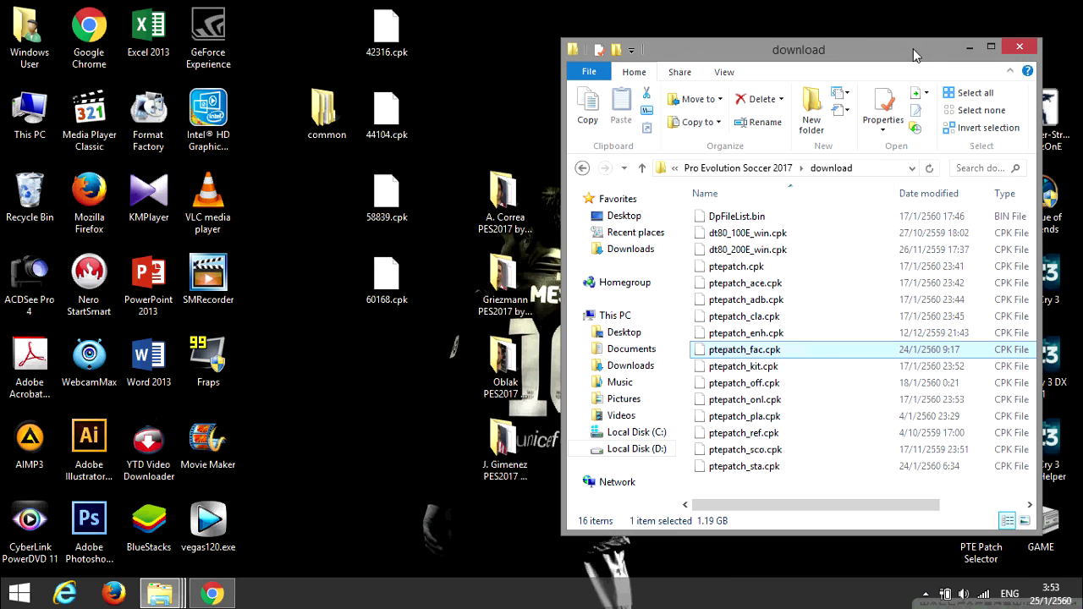
left_click(970, 49)
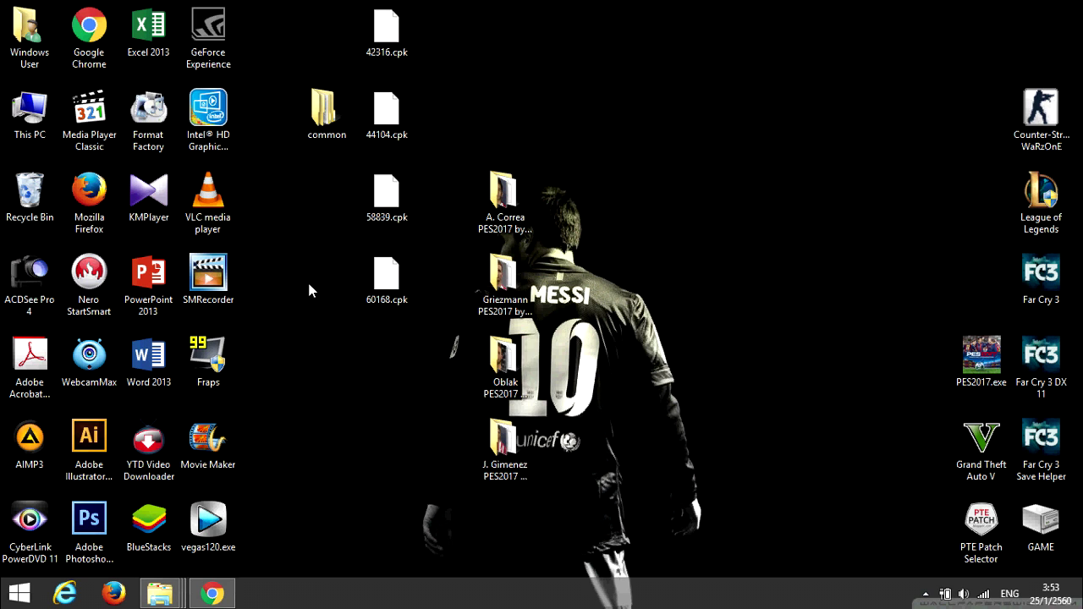
Step: Create a new folder on the desktop and name it ptepatch_fac using the copied text
right_click(309, 253)
mouse_move(421, 439)
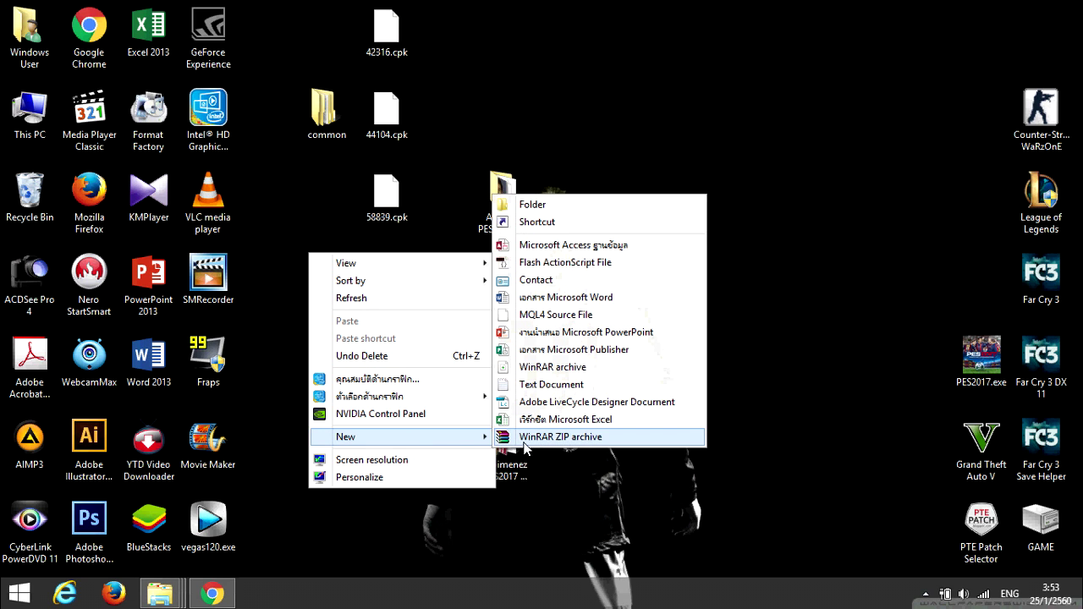
left_click(532, 204)
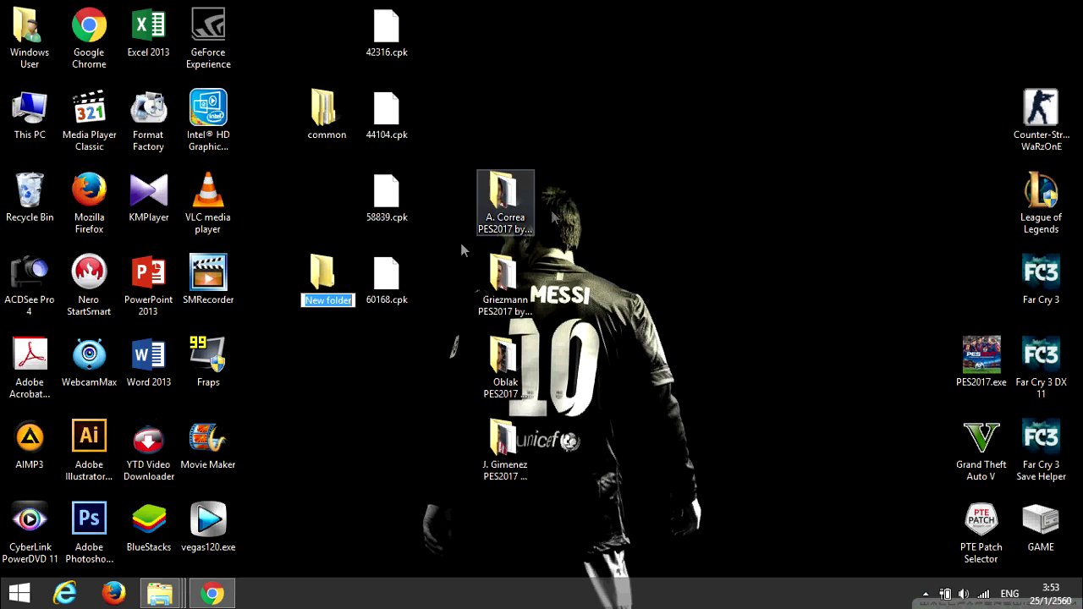
right_click(334, 315)
left_click(378, 370)
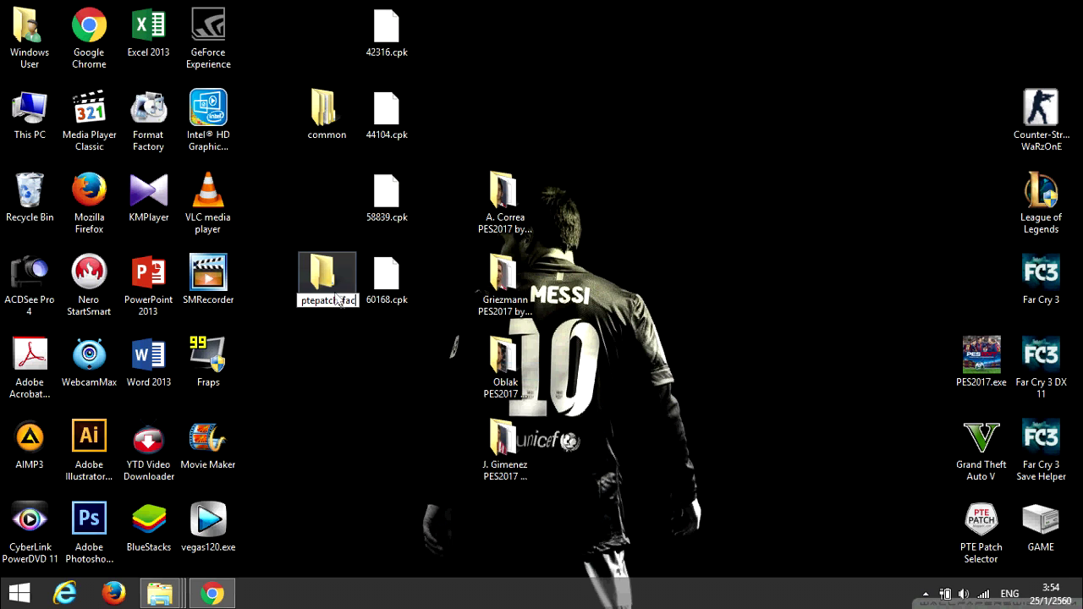
key("Return")
Step: Move the common folder into the ptepatch_fac folder, then open ptepatch_fac with its window clear of the desktop CPK files
left_click_drag(327, 114, 351, 273)
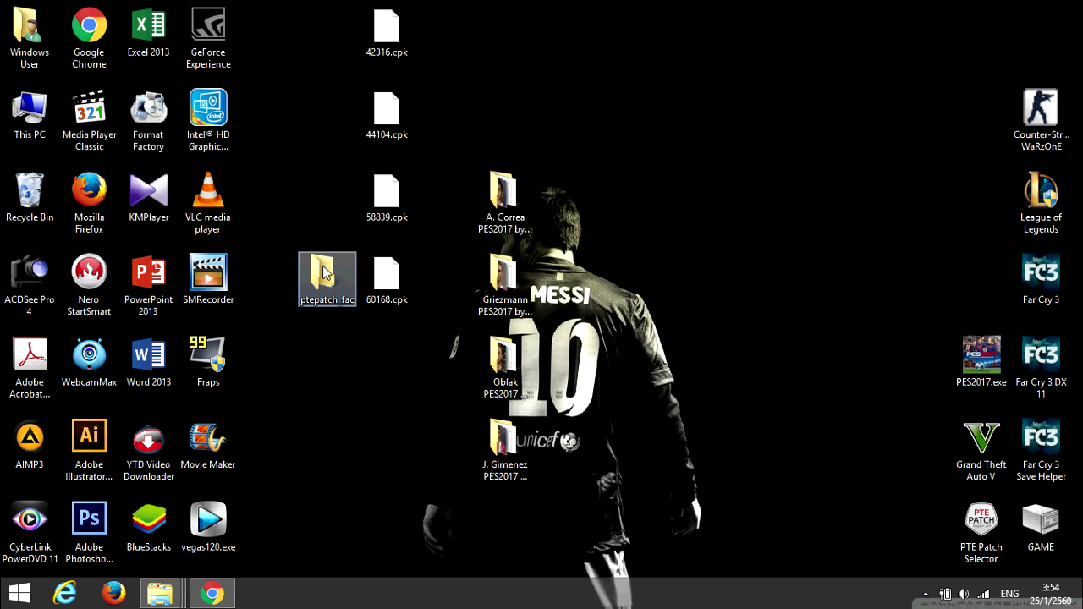
right_click(325, 273)
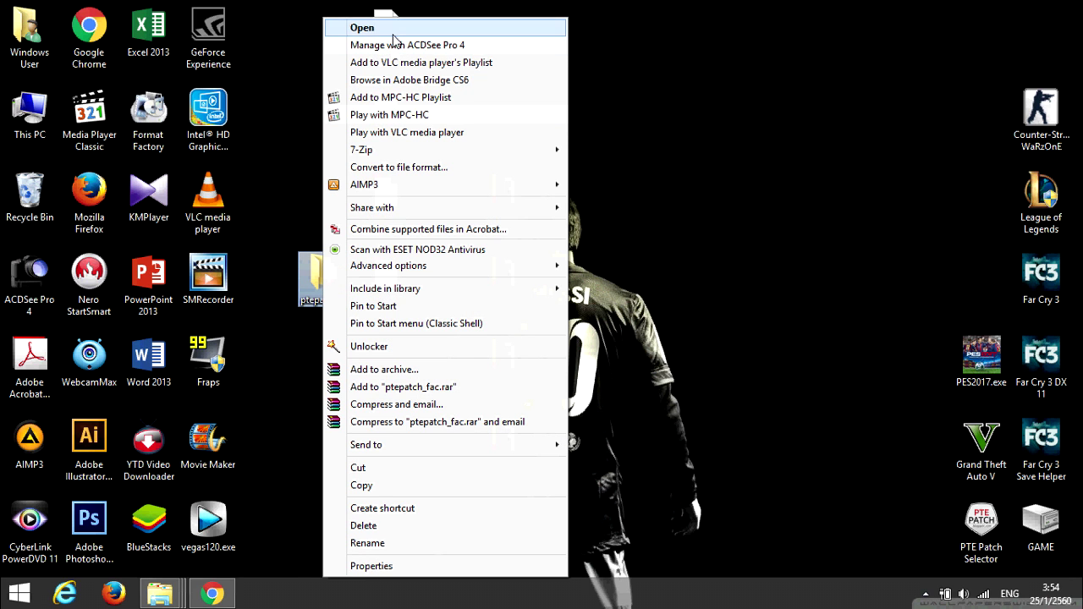
left_click(393, 38)
left_click_drag(693, 79, 660, 63)
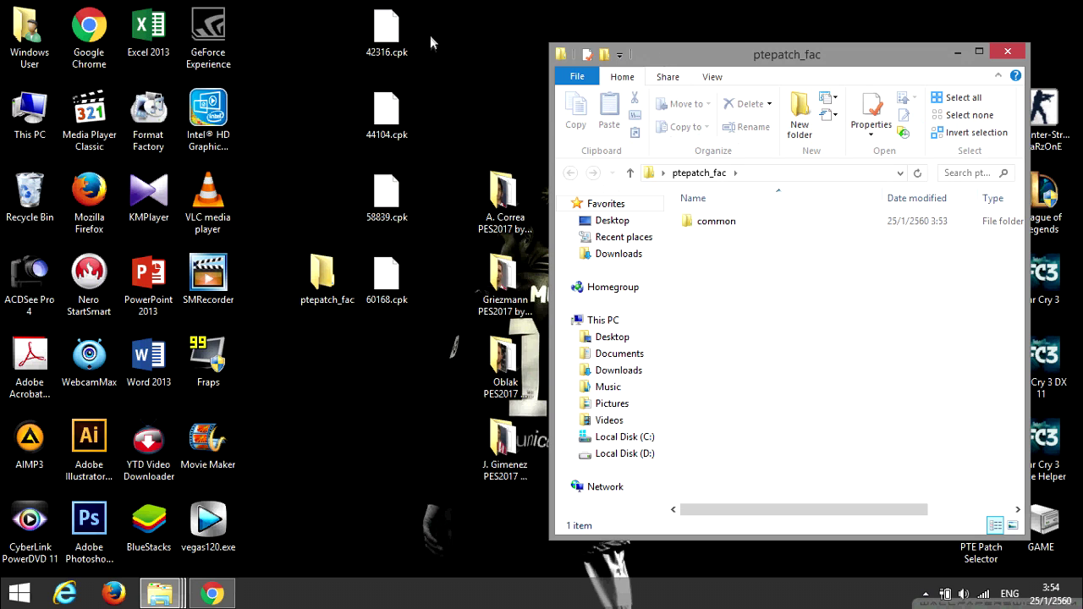
Step: Navigate from the common folder through model, character and face into the real folder
left_click_drag(430, 35, 360, 292)
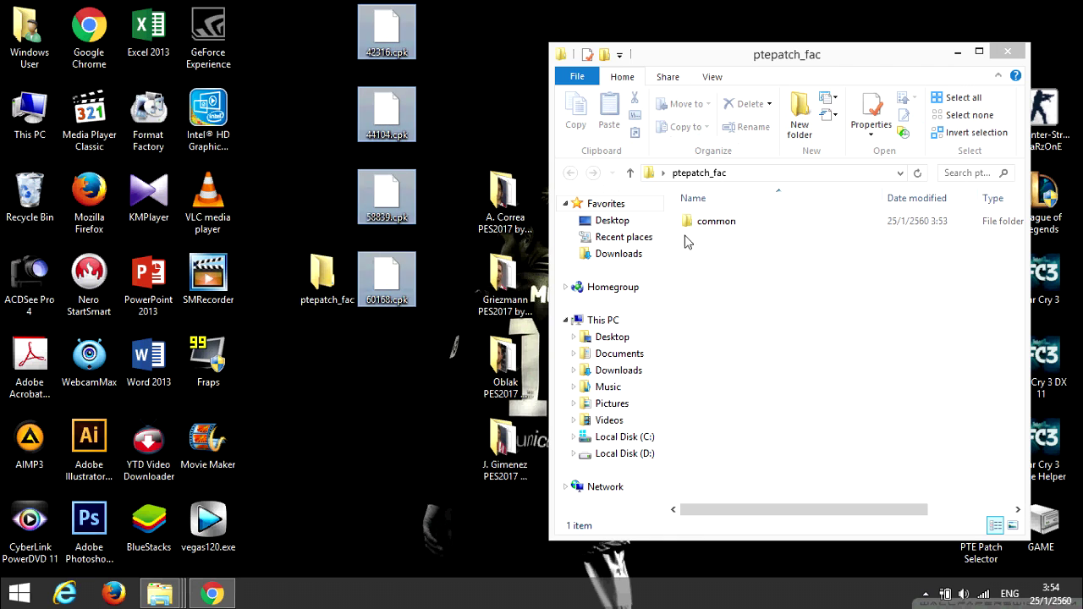
double_click(706, 222)
double_click(711, 227)
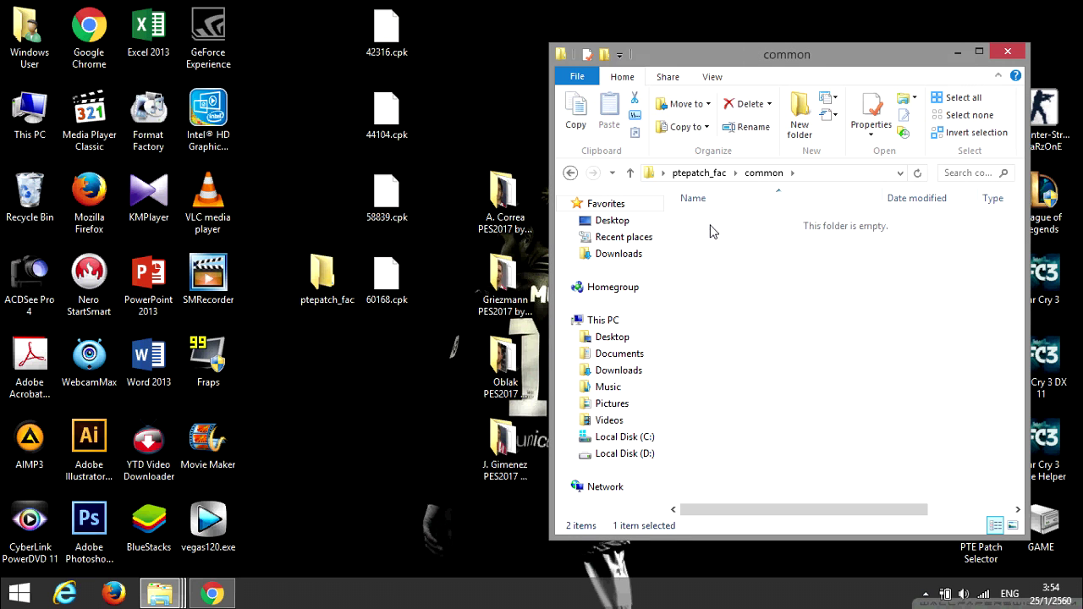
double_click(711, 227)
double_click(711, 227)
double_click(710, 225)
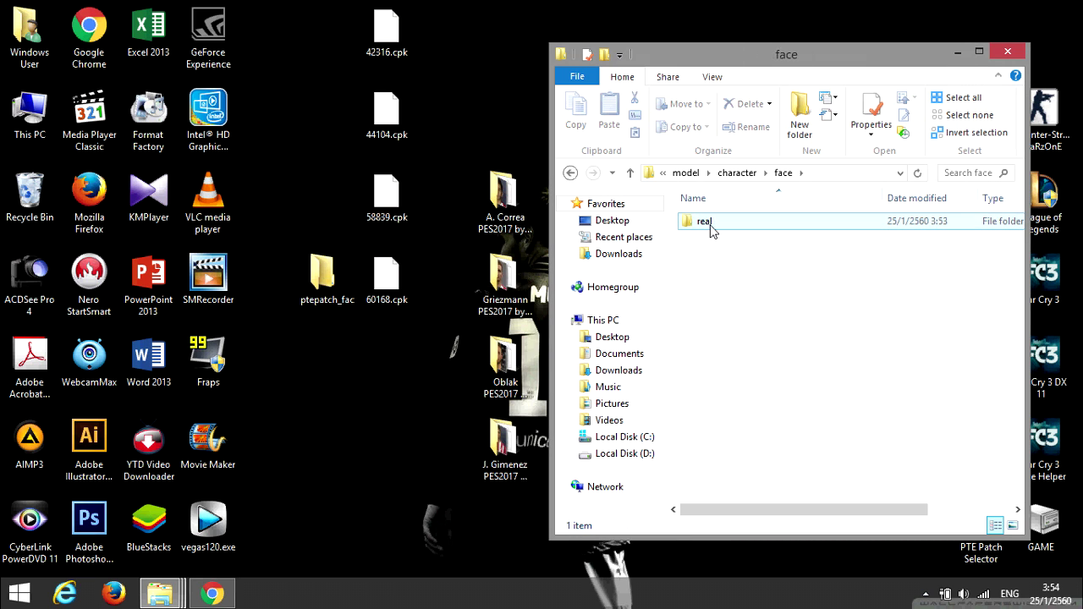
double_click(710, 225)
Step: Move the four ID-named CPK files from the desktop into the real folder, replacing the existing 58839.cpk, and close the window
left_click_drag(419, 51, 372, 296)
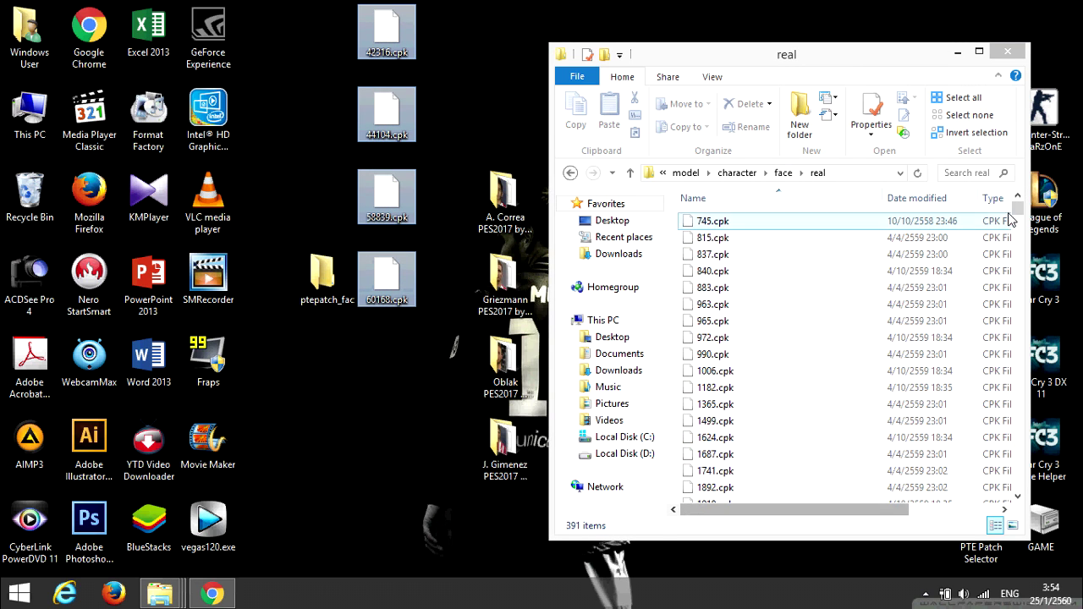
left_click_drag(387, 196, 779, 380)
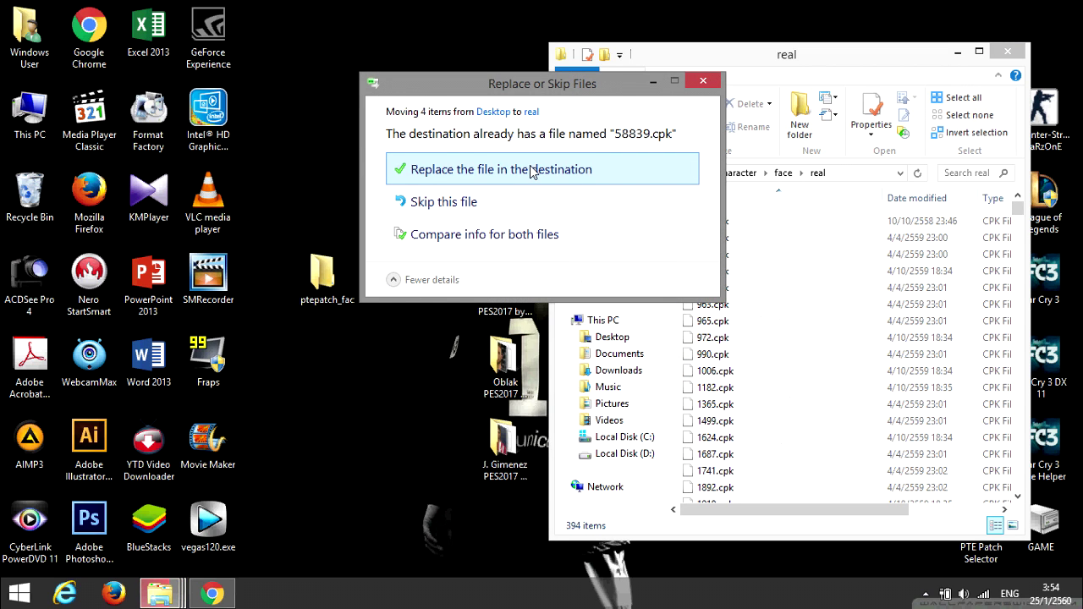
left_click(532, 170)
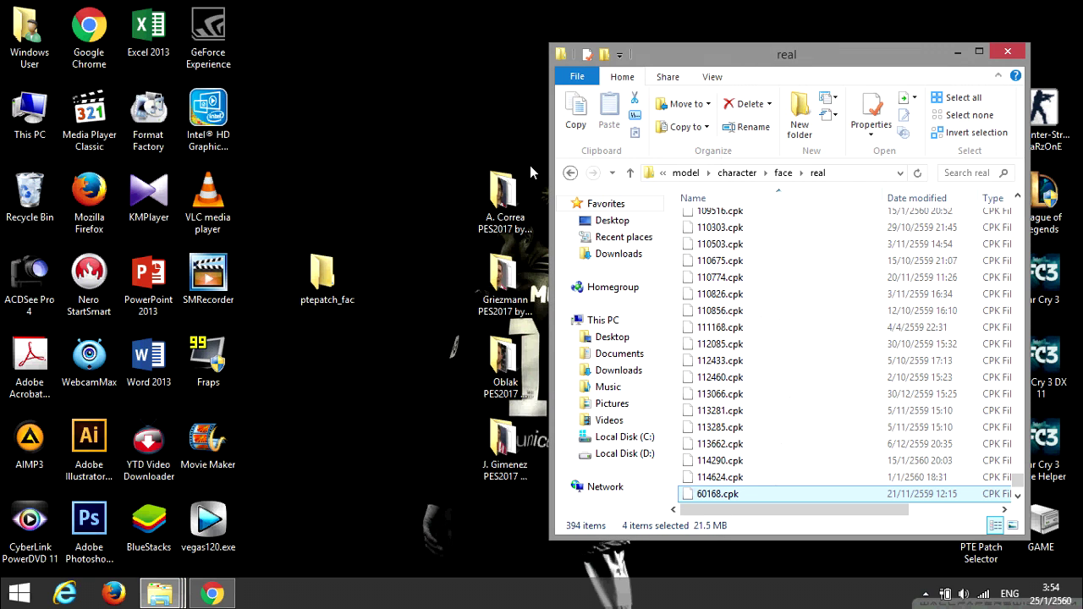
left_click(1007, 53)
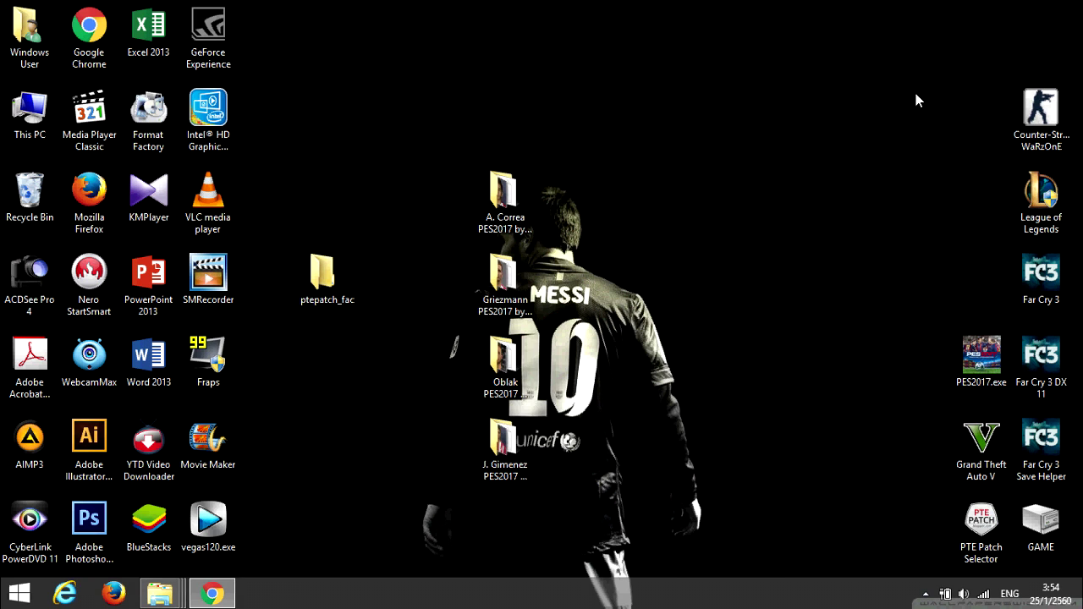
Step: Run CriPackedFileMaker.exe from the crifilesystem folder and place its window beside the ptepatch_fac folder on the desktop
mouse_move(157, 577)
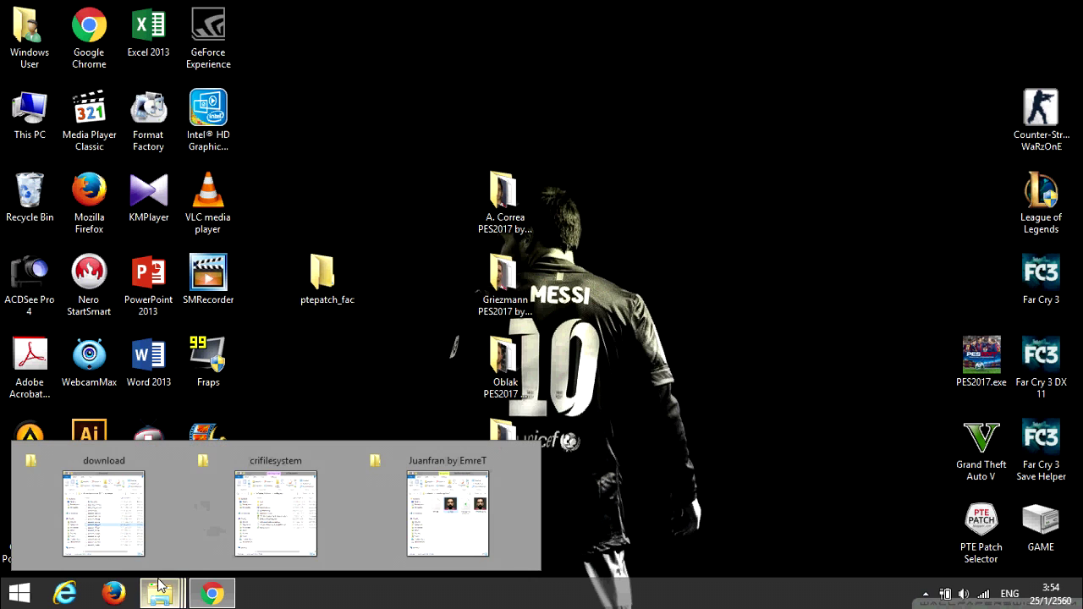
left_click(296, 545)
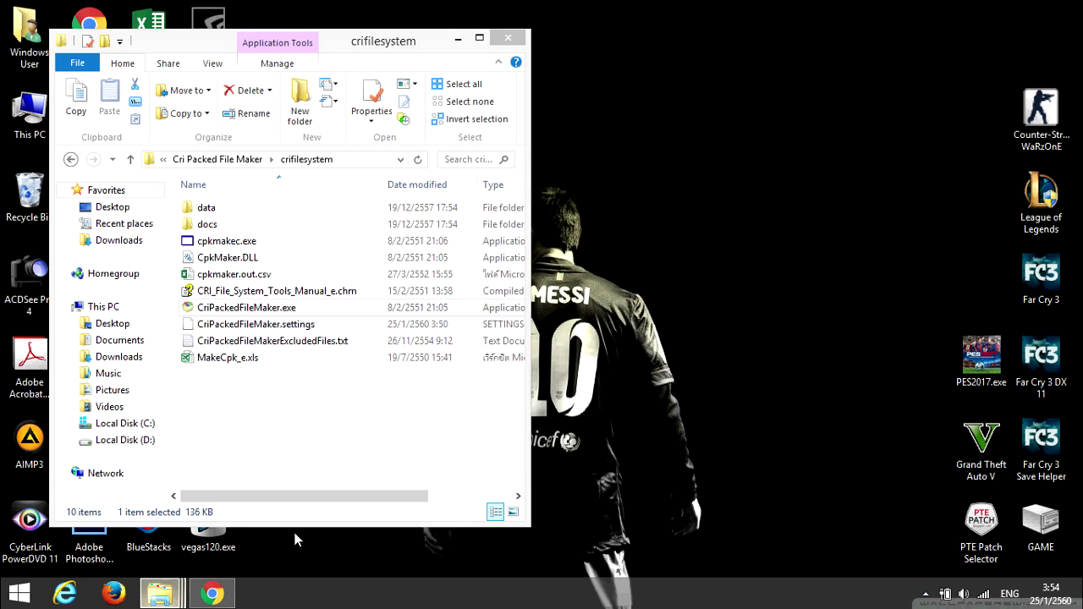
double_click(273, 310)
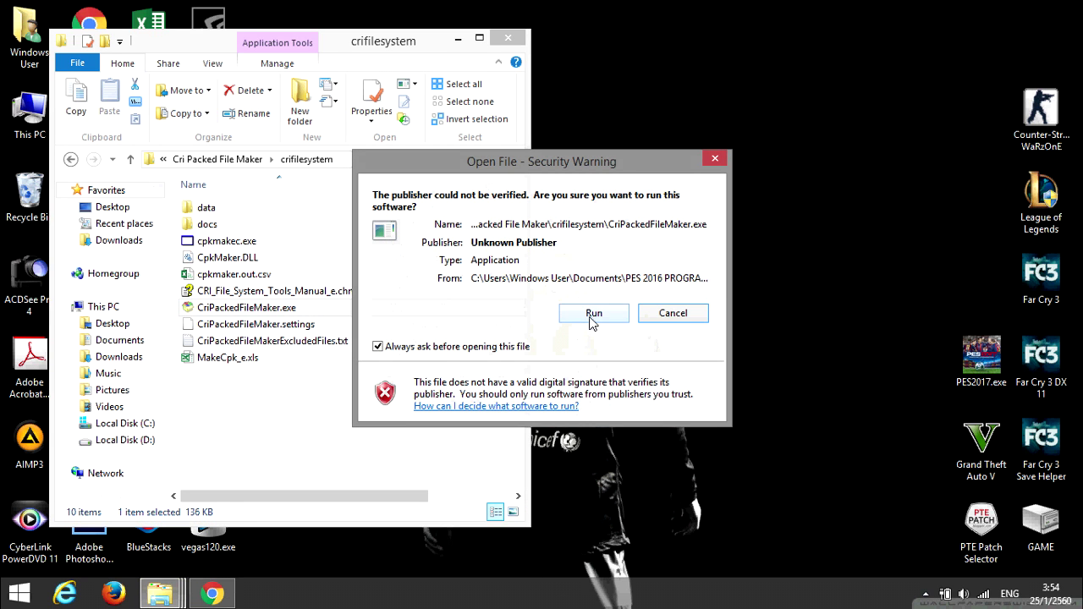
left_click(594, 313)
left_click(458, 39)
left_click_drag(445, 94, 786, 115)
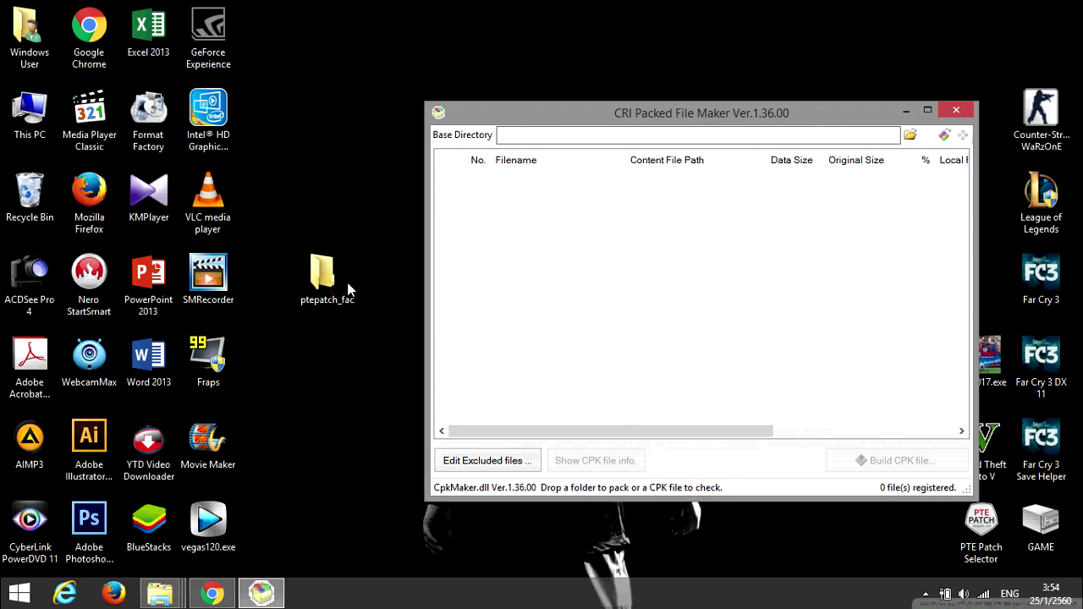
Step: Load the ptepatch_fac folder for packing and build it as ptepatch_fac.cpk on the Desktop with the default settings
left_click_drag(330, 279, 513, 288)
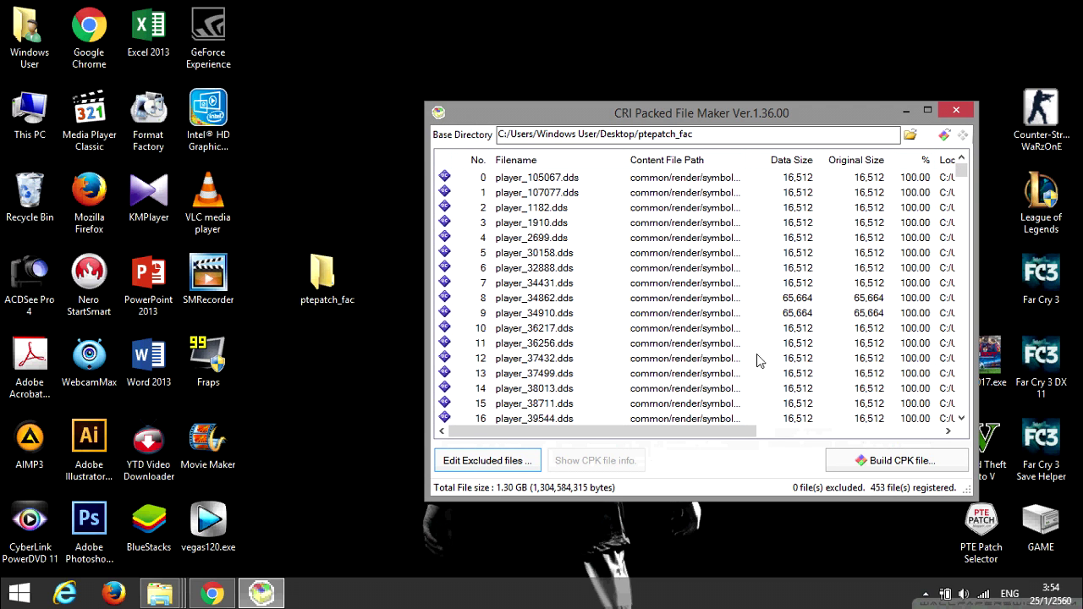
left_click(881, 468)
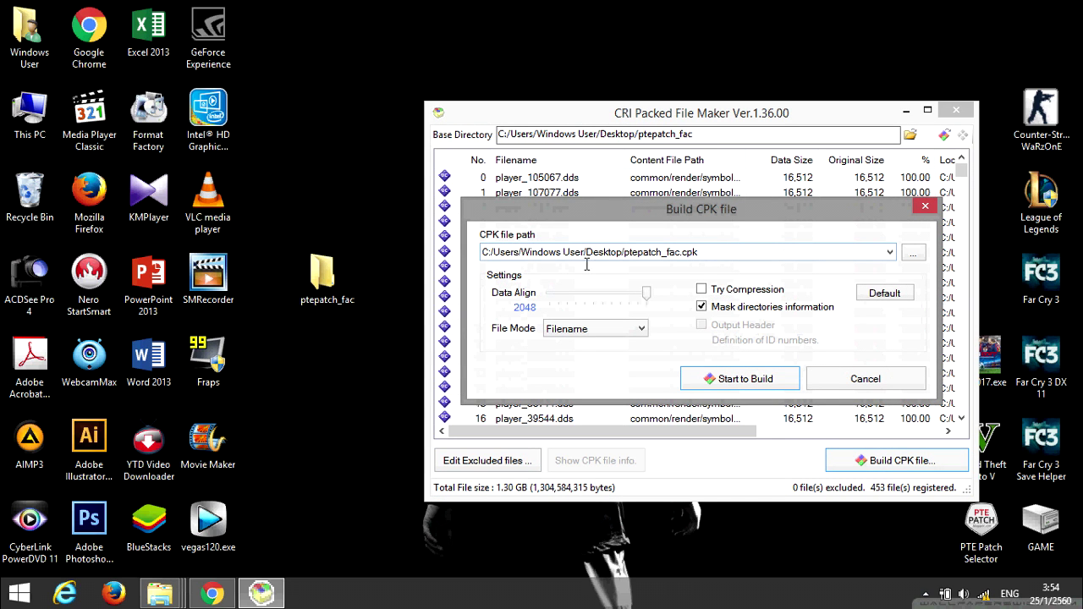
left_click(736, 379)
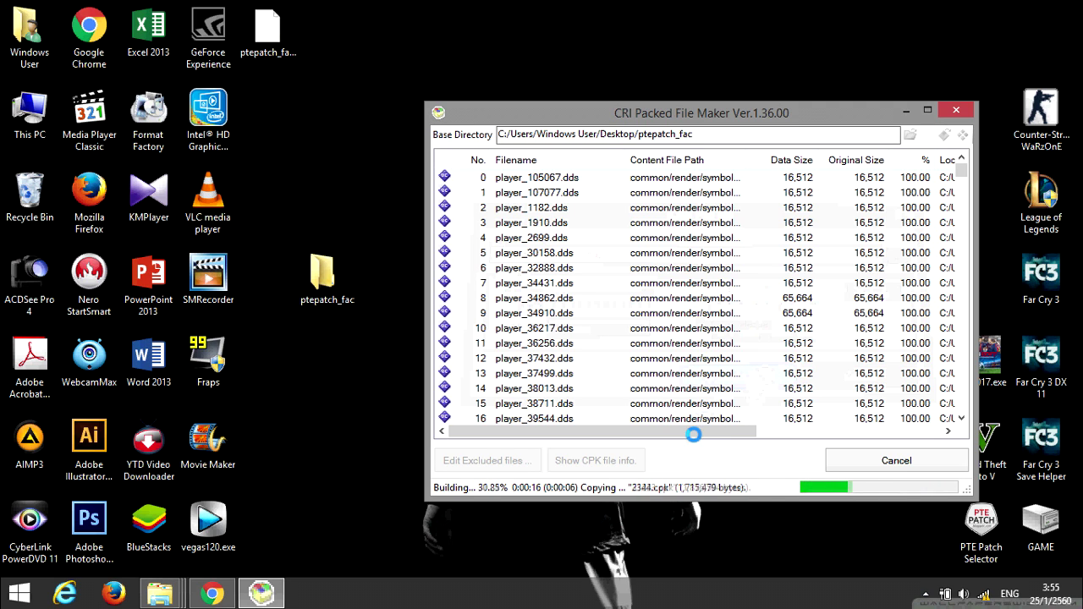
Step: Dismiss the completed build report, close CRI Packed File Maker and place the built ptepatch_fac.cpk just above the ptepatch_fac folder on the desktop
mouse_move(226, 598)
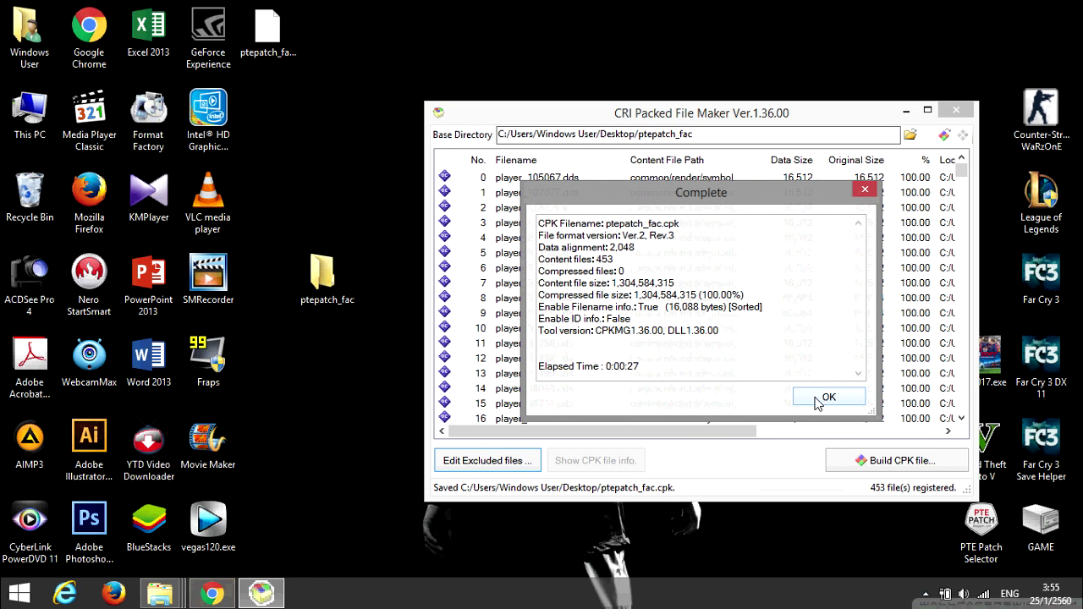
left_click(828, 404)
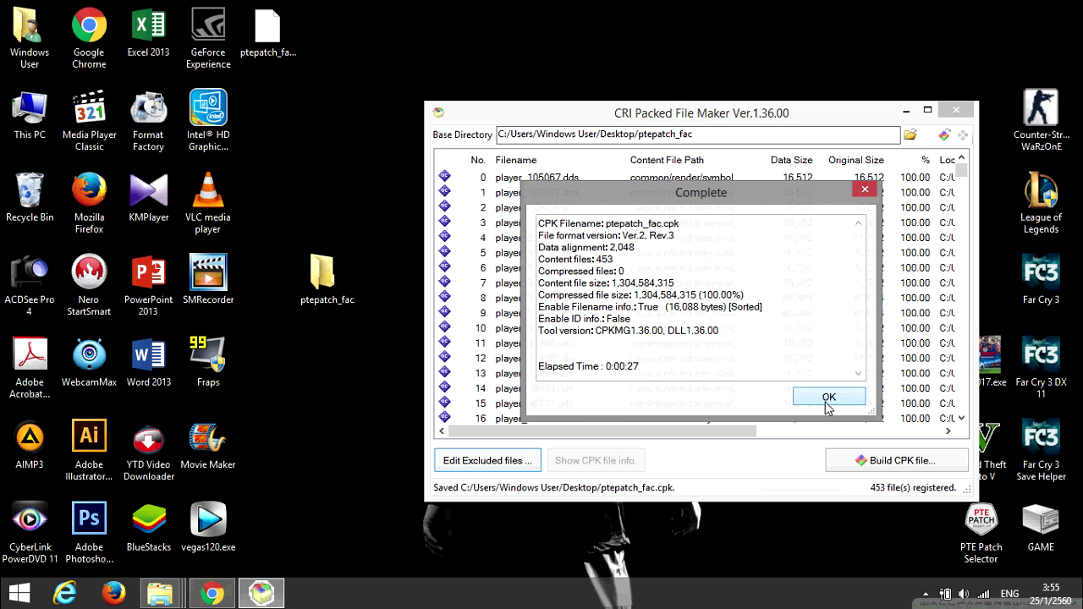
left_click(957, 114)
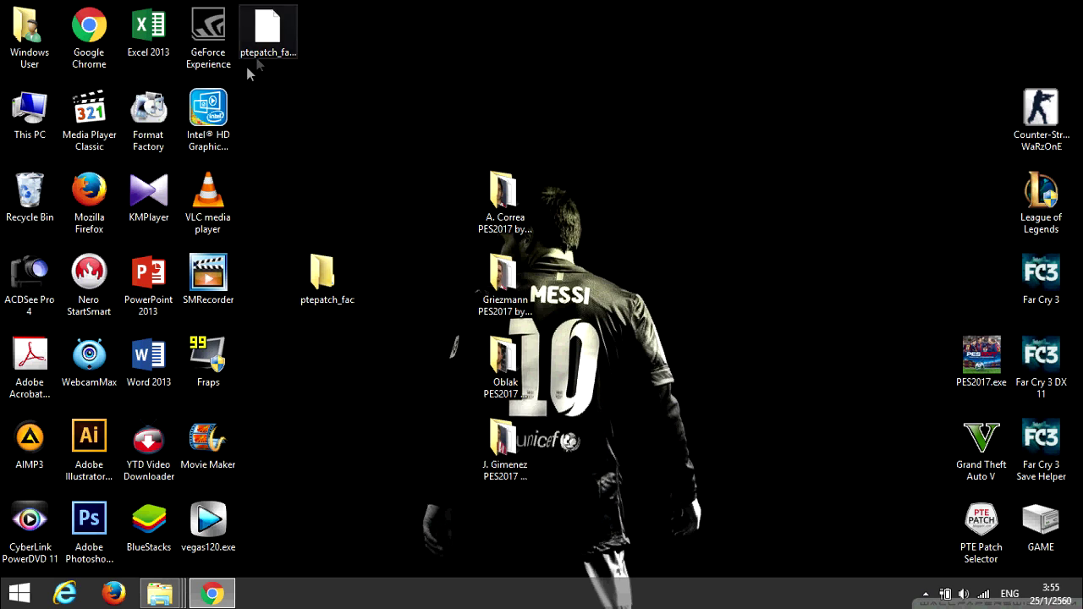
left_click_drag(259, 55, 329, 224)
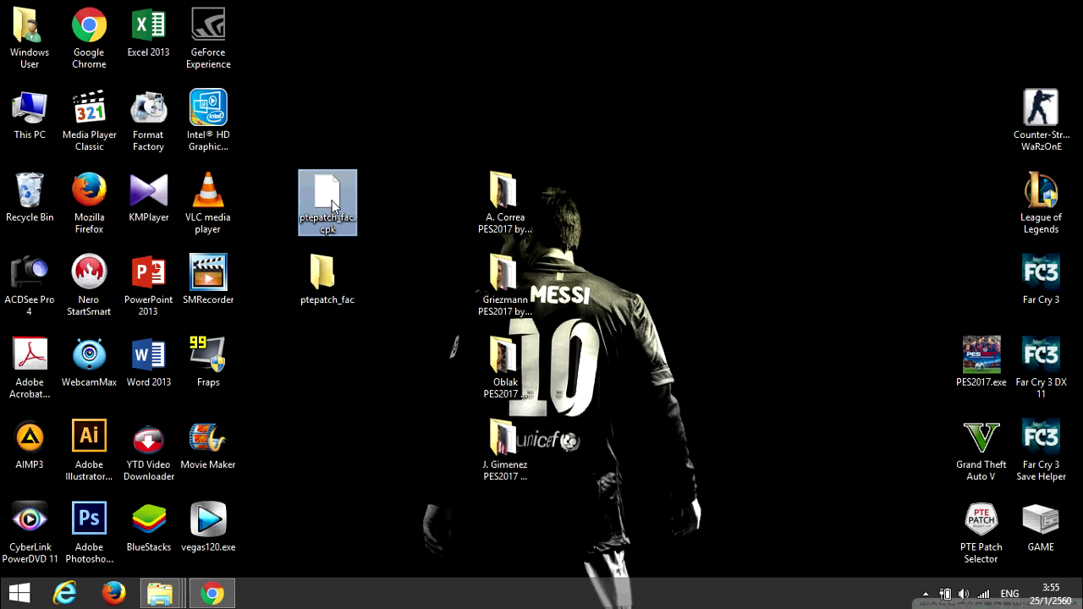
Step: Copy the rebuilt ptepatch_fac.cpk from the desktop into the Pro Evolution Soccer 2017 download folder, replacing the existing file
left_click(1005, 550)
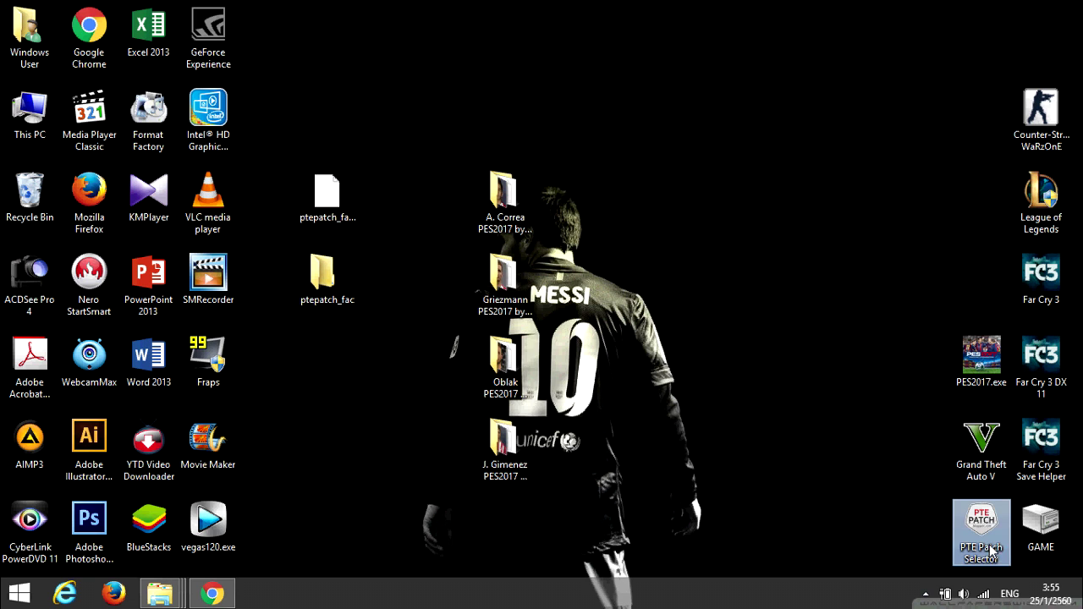
right_click(1003, 554)
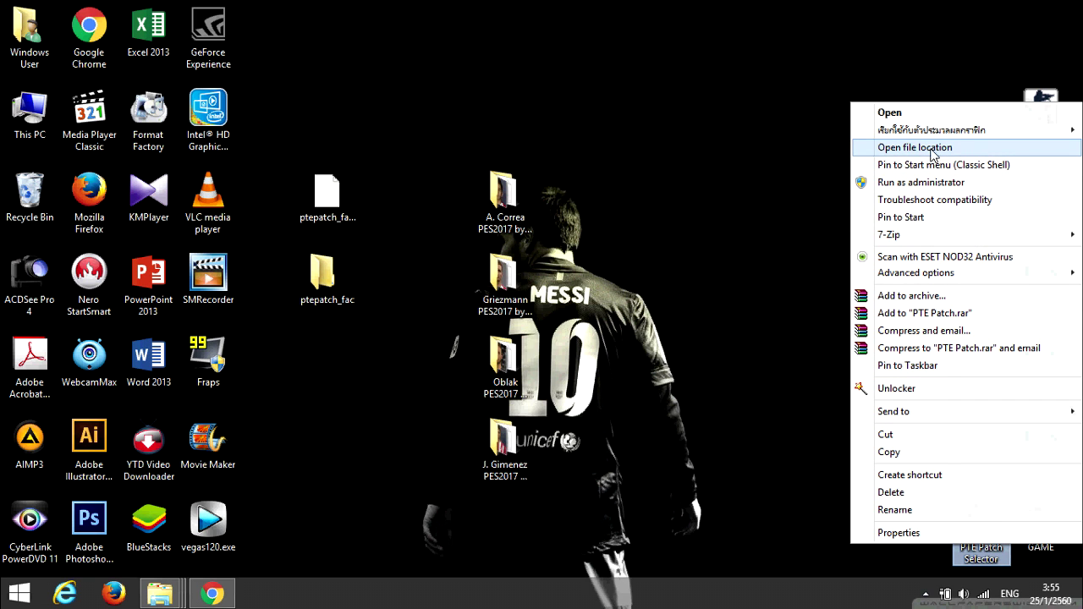
left_click(163, 593)
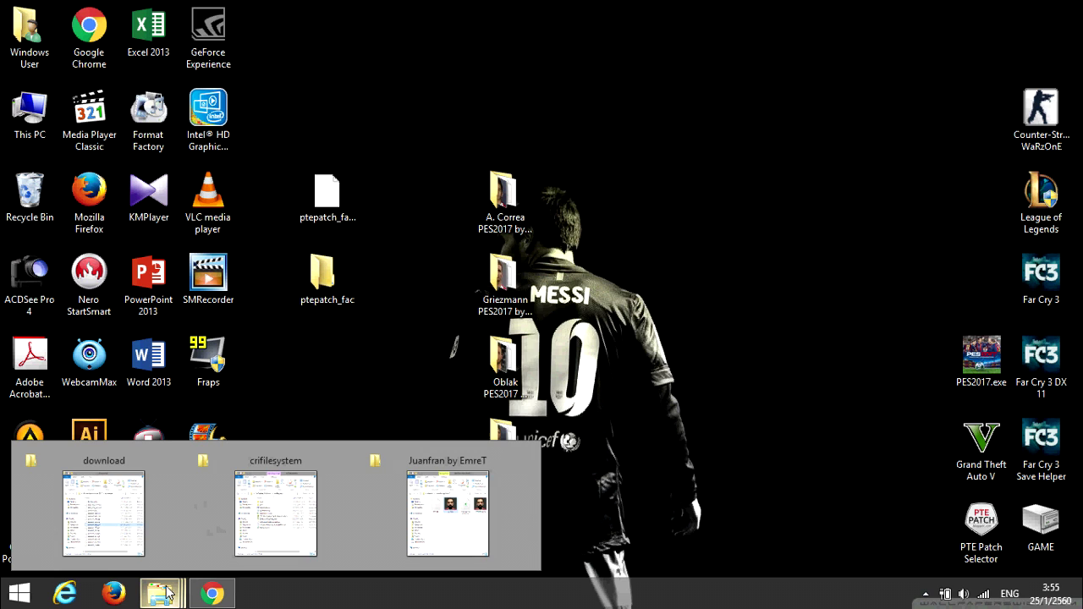
left_click(140, 547)
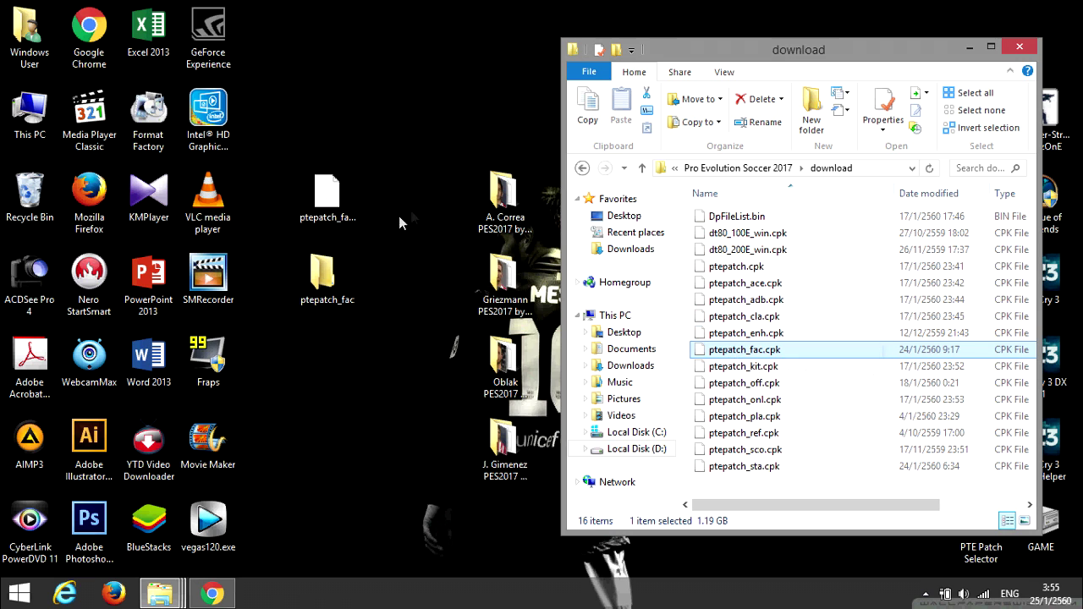
left_click_drag(332, 210, 789, 322)
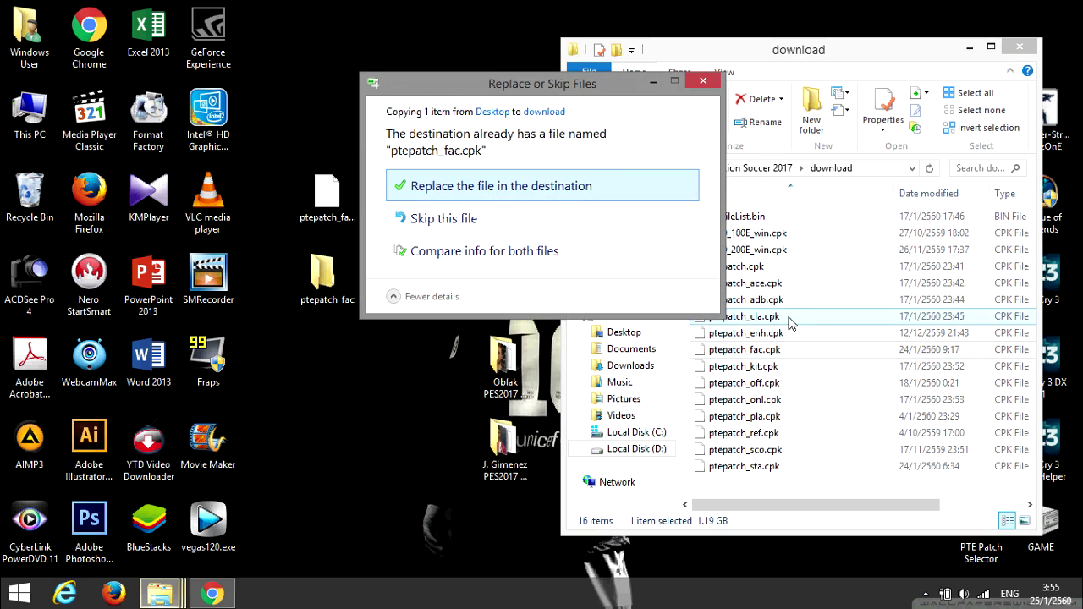
left_click(427, 195)
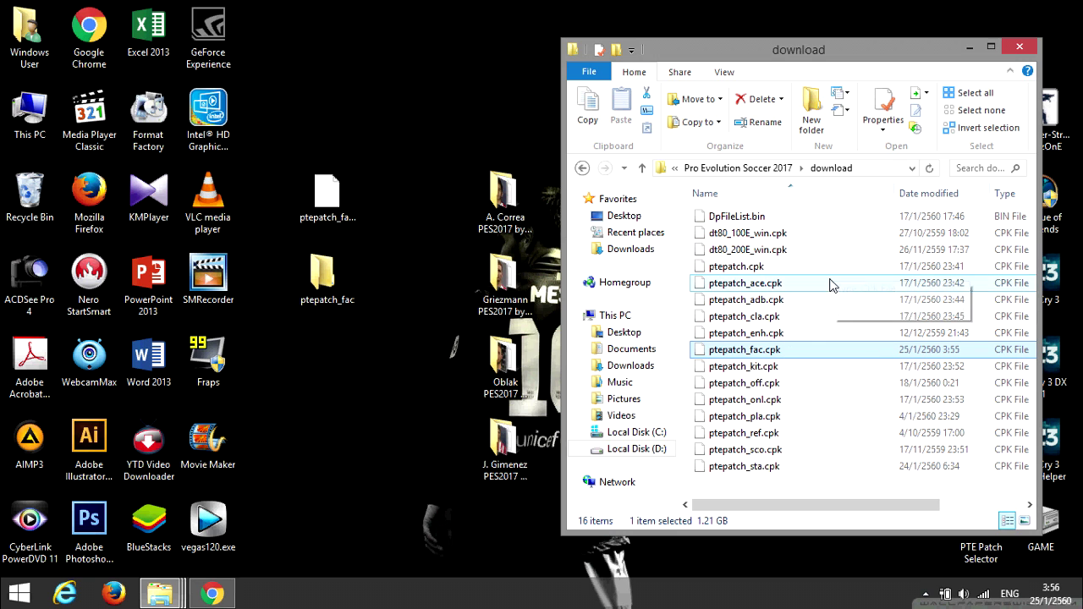
left_click_drag(904, 61, 720, 68)
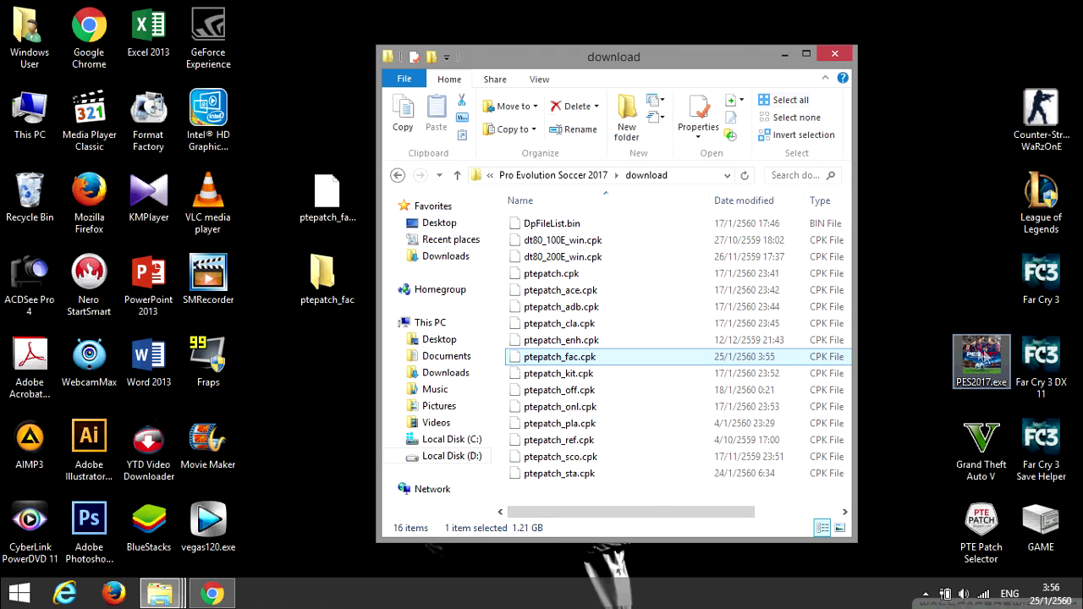